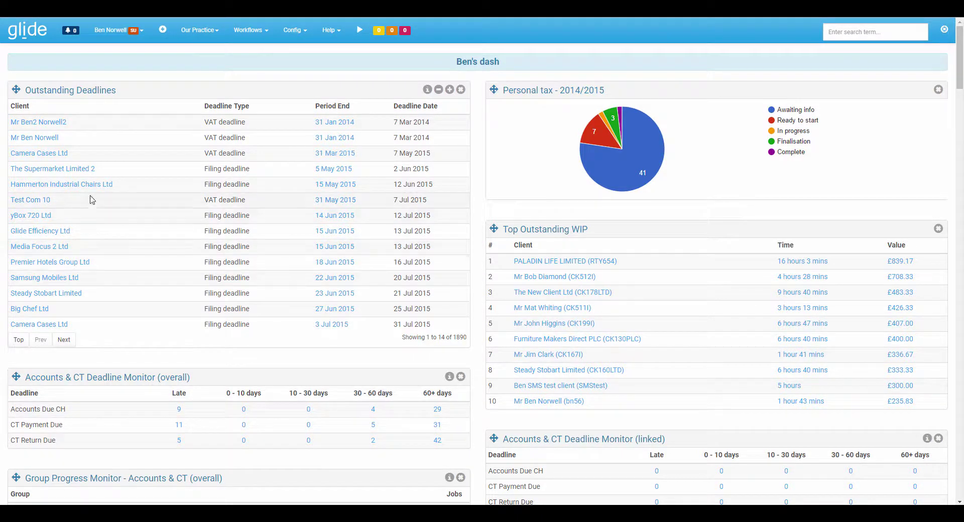
Open the client Hammerton Industrial Chairs Ltd and check when its next quarterly VAT return job will be created.
click(63, 184)
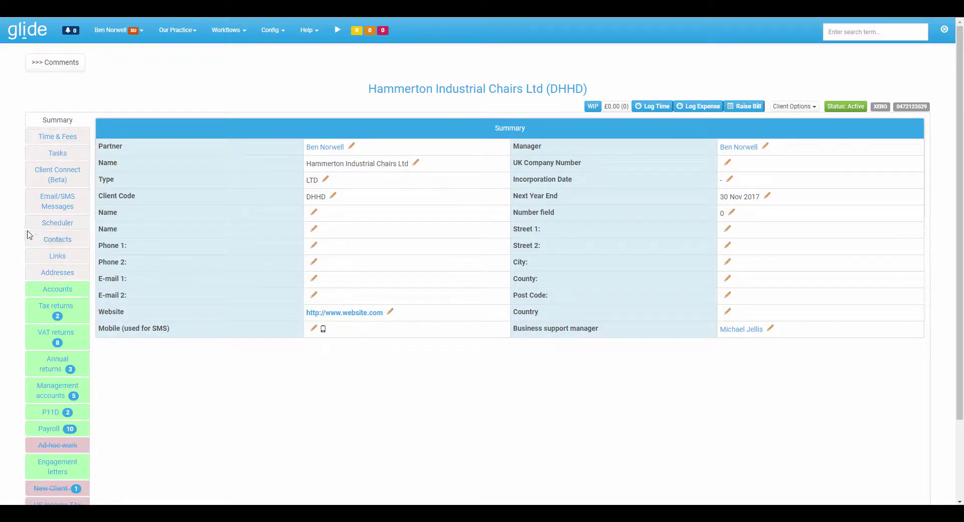
click(65, 334)
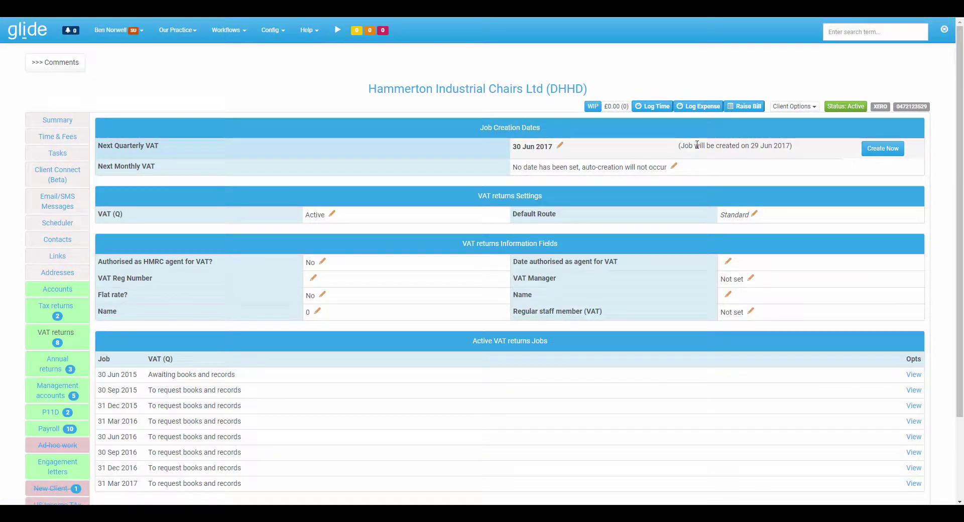
drag(697, 144, 790, 144)
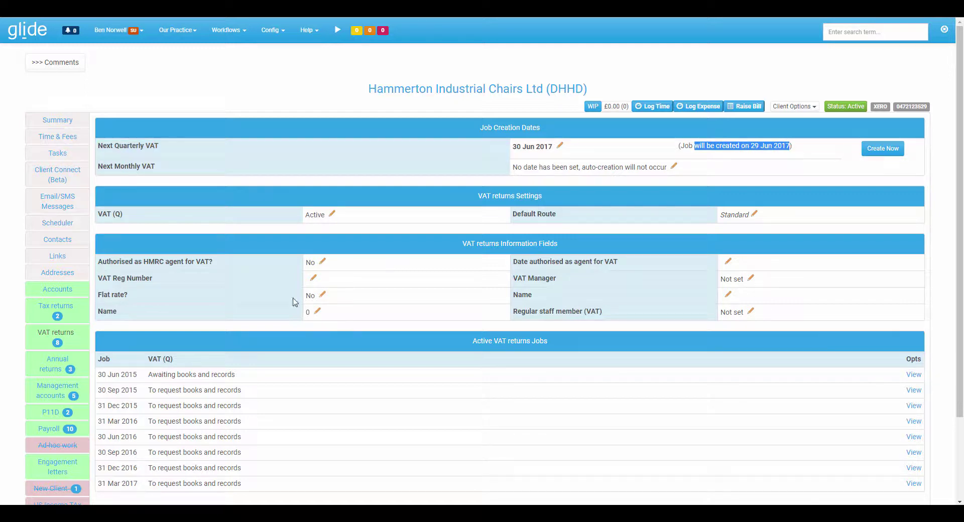
Create an Accounts & CT job for Hammerton Industrial Chairs Ltd with year end 30 Nov 2017.
click(63, 288)
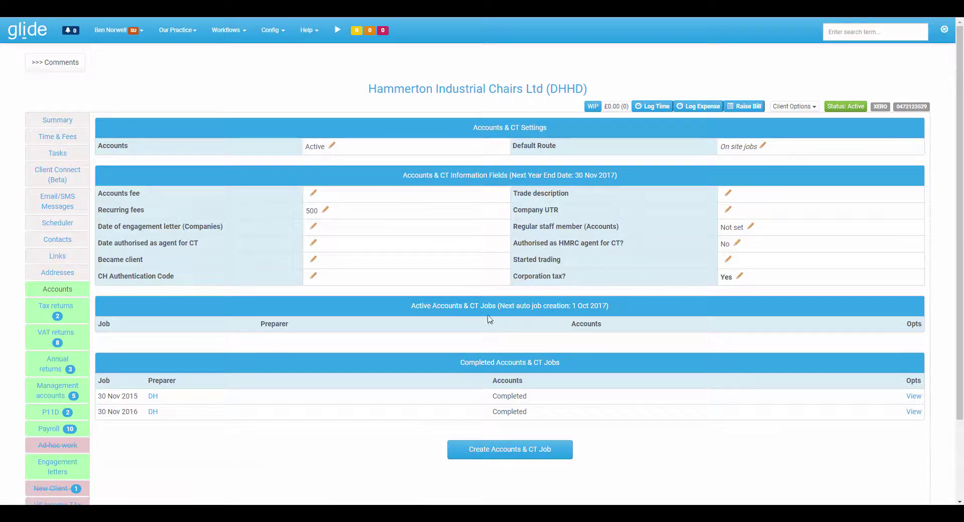
click(521, 453)
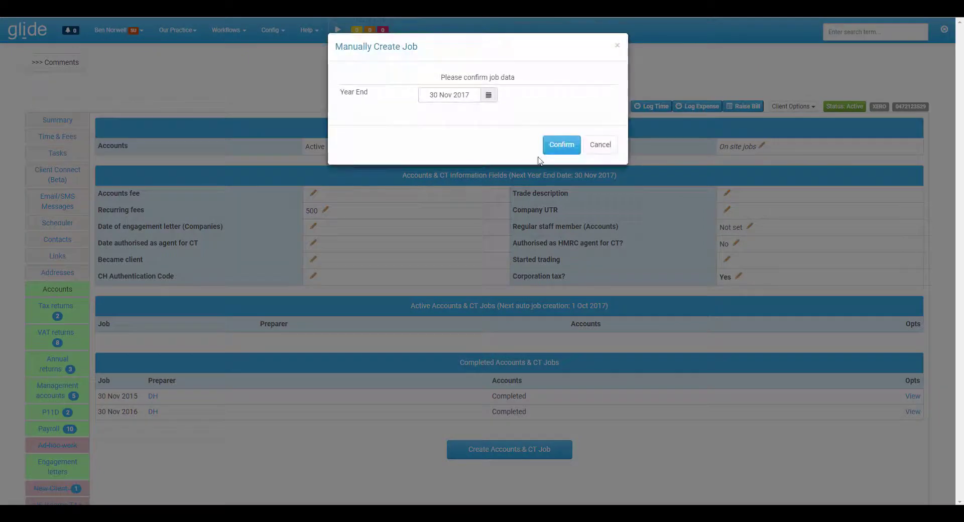
click(548, 150)
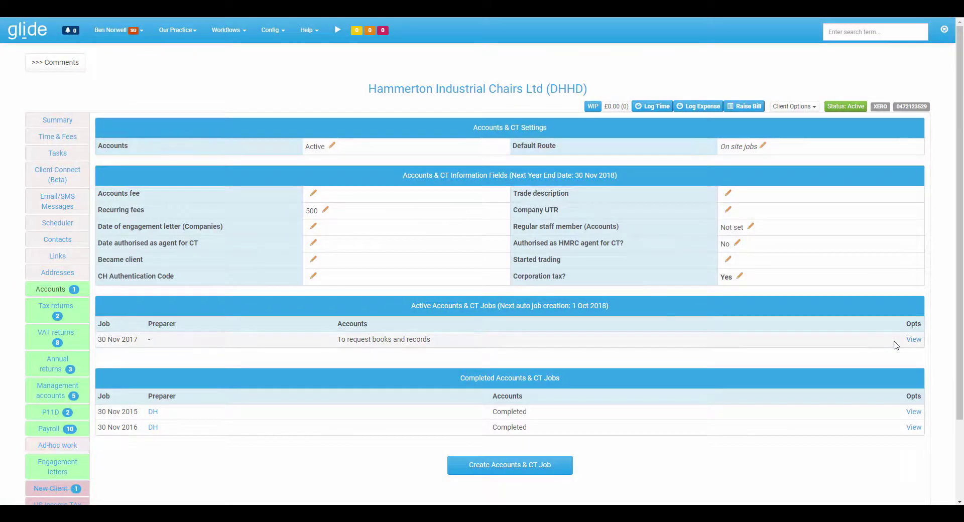
Open the 30 Nov 2017 accounts job and record its books and records as requested and chased on 26 Jun 2017.
click(914, 340)
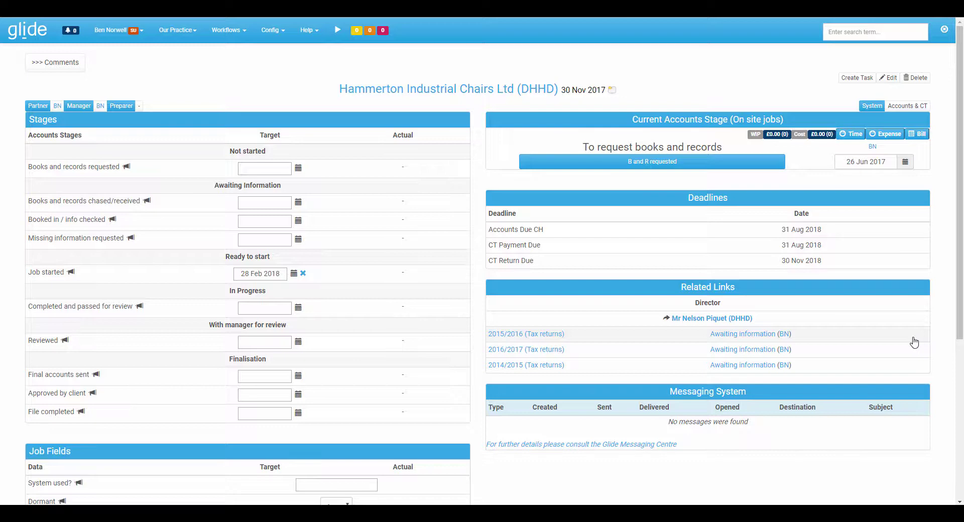
drag(582, 147, 726, 147)
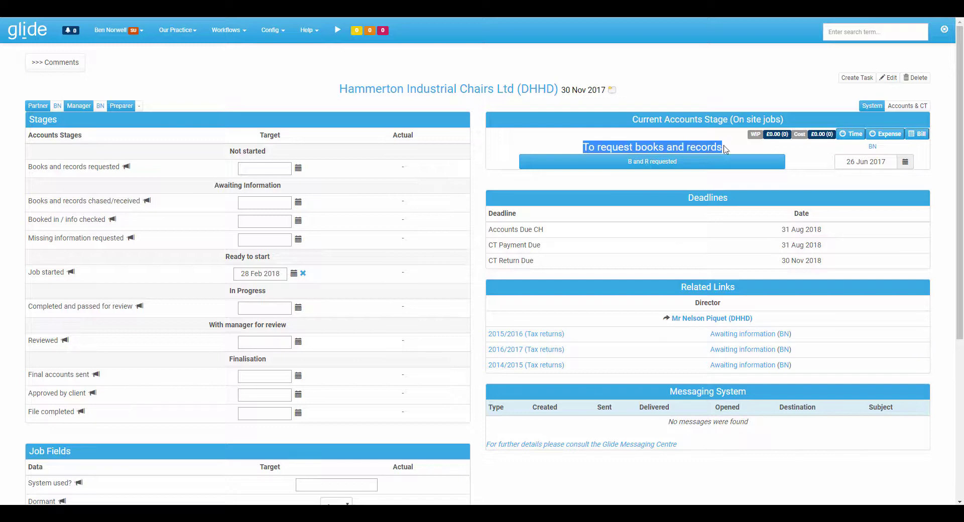
click(647, 172)
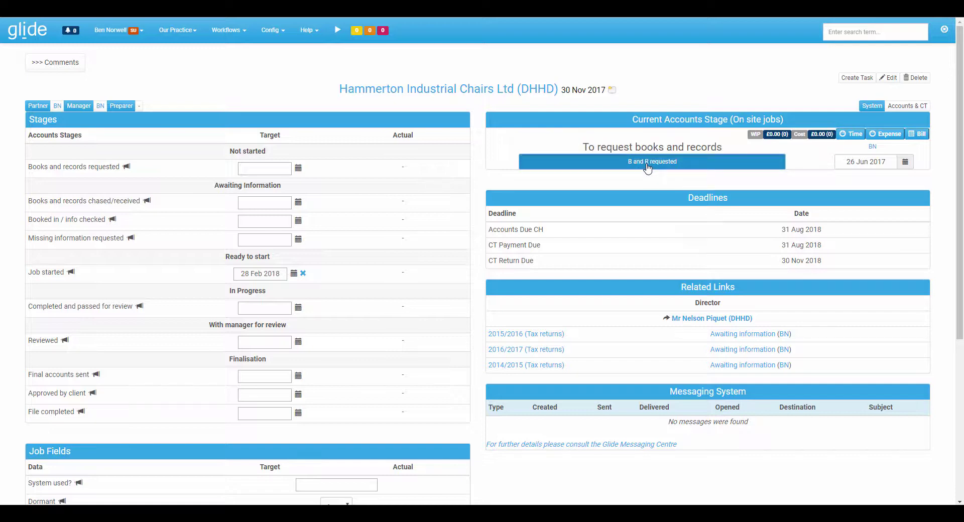
click(647, 163)
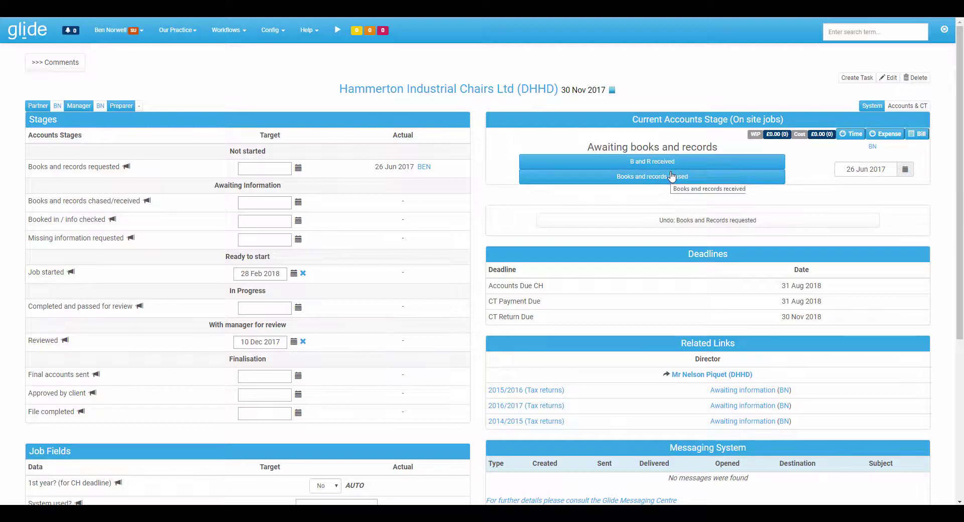
click(641, 178)
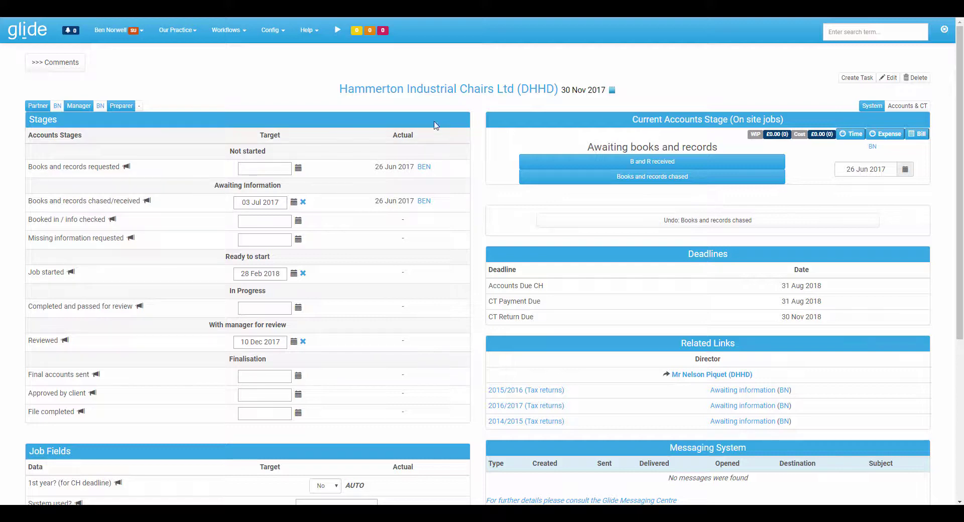
Open the Messaging System's template editor and review the job-related and client message templates.
click(172, 37)
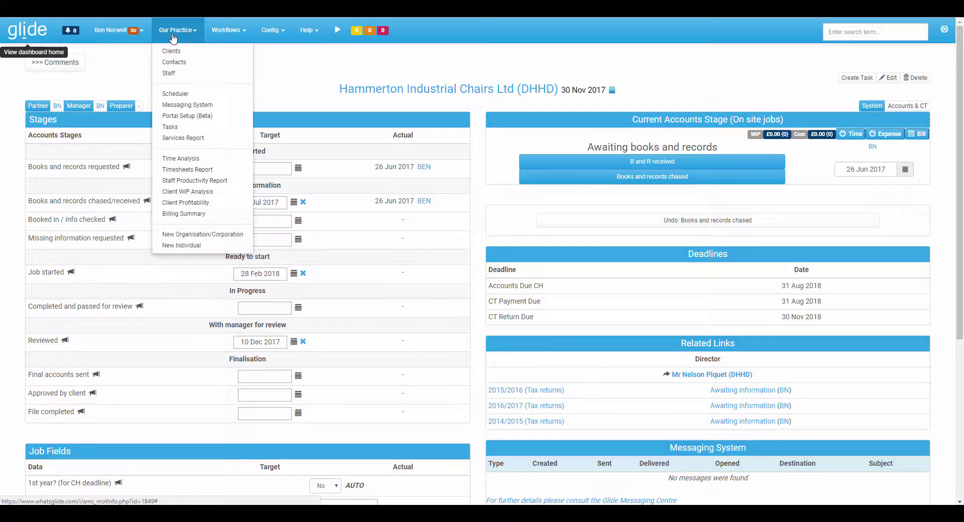
click(195, 101)
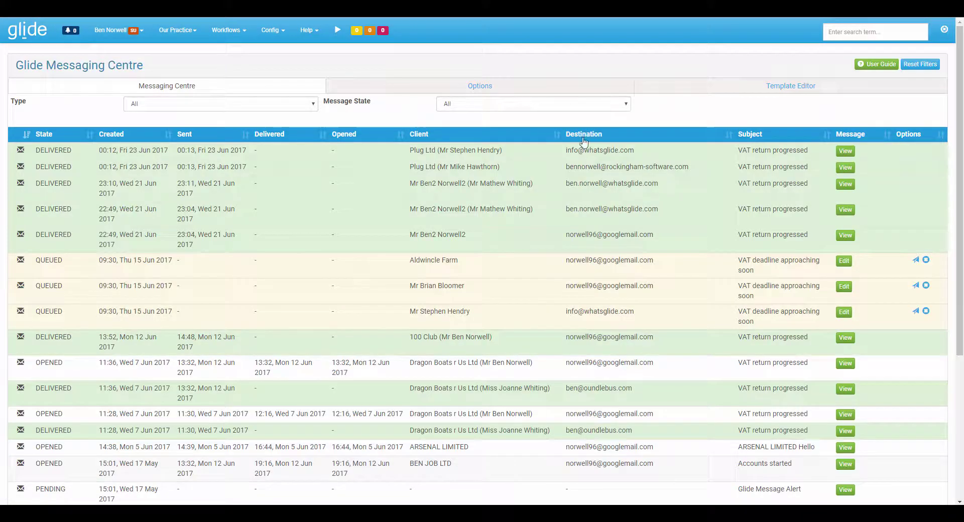
click(764, 94)
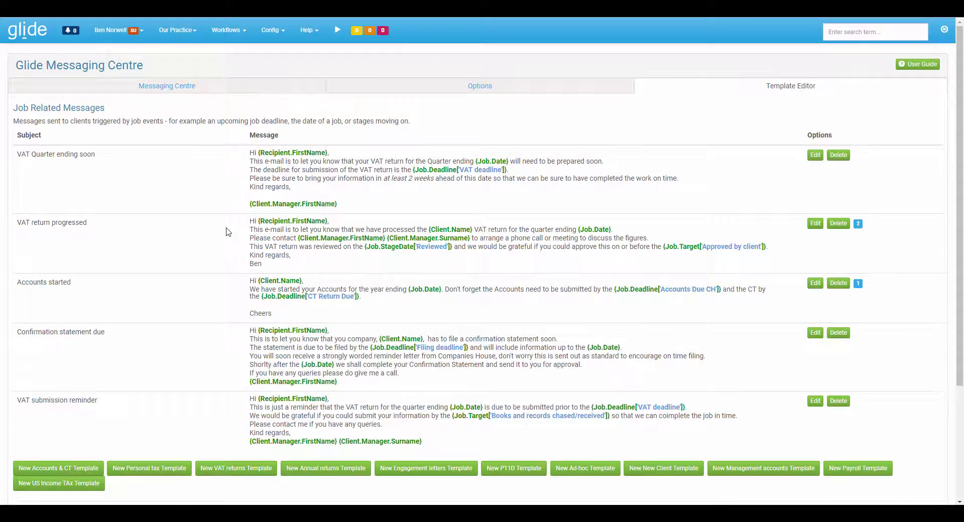
scroll(231, 230, down, 2)
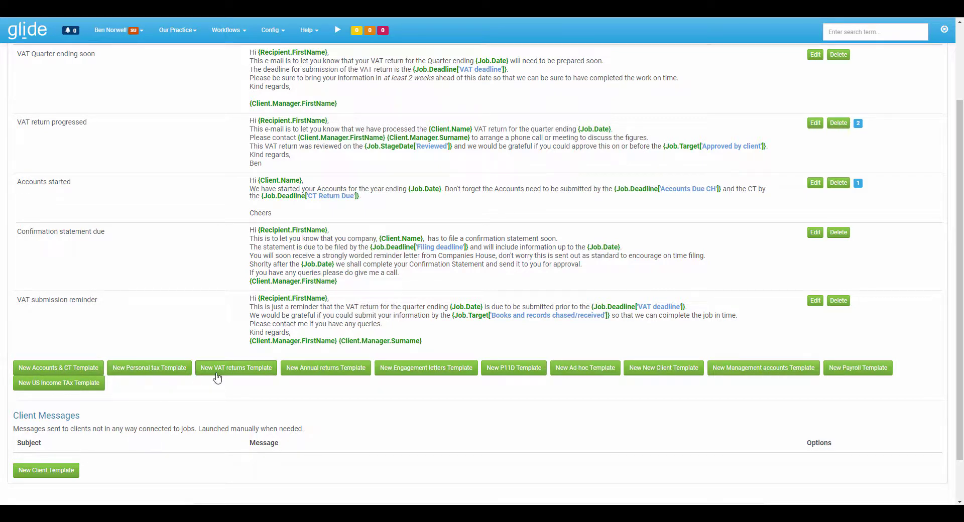
scroll(217, 378, down, 1)
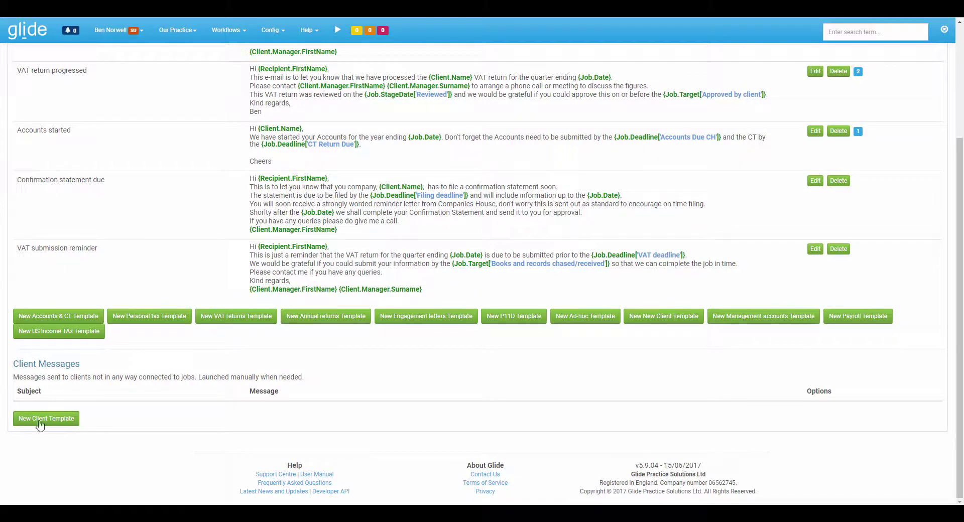
scroll(40, 425, up, 3)
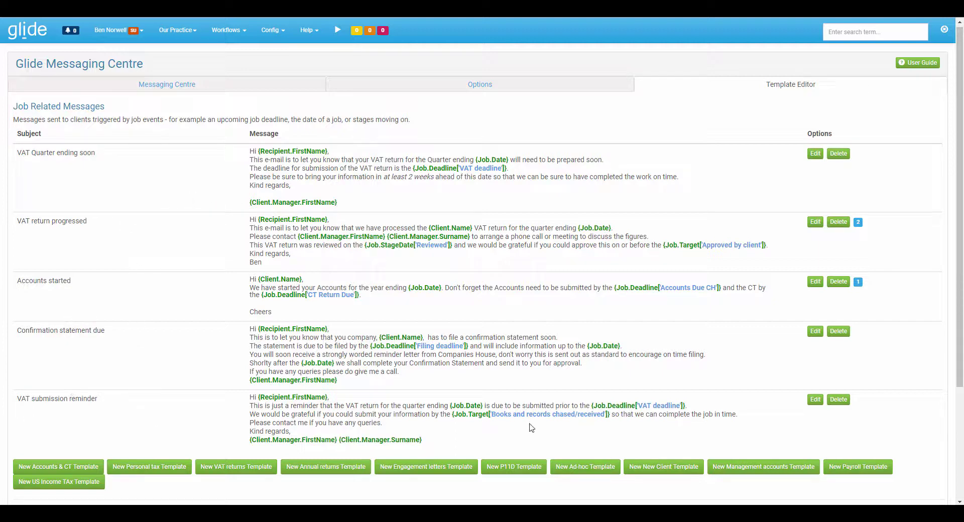
Open the VAT submission reminder template for editing and examine its subject and message text.
click(815, 400)
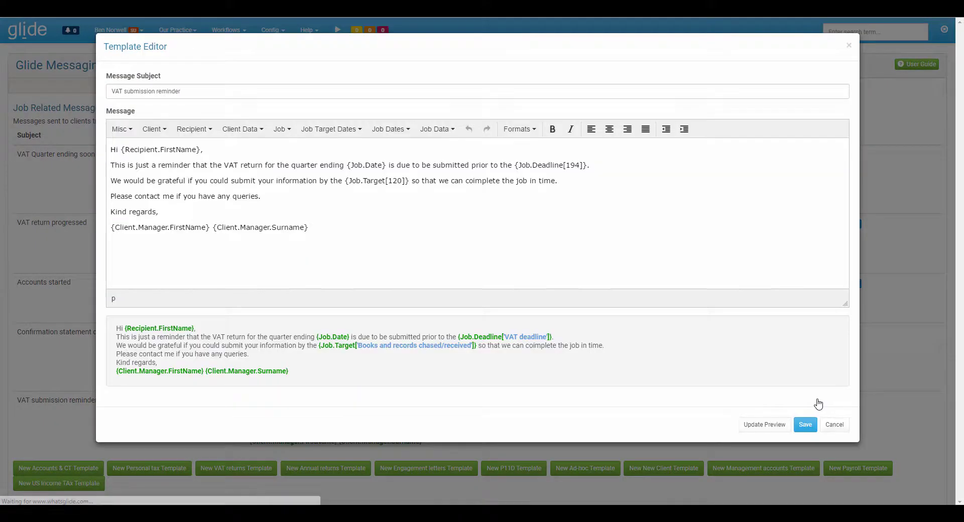
triple_click(115, 91)
click(199, 91)
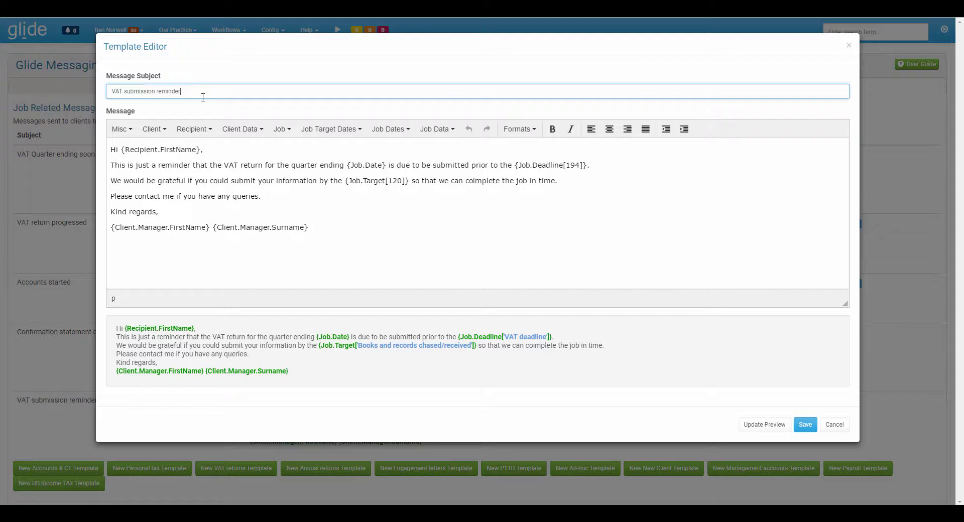
click(345, 241)
drag(312, 228, 109, 146)
click(352, 240)
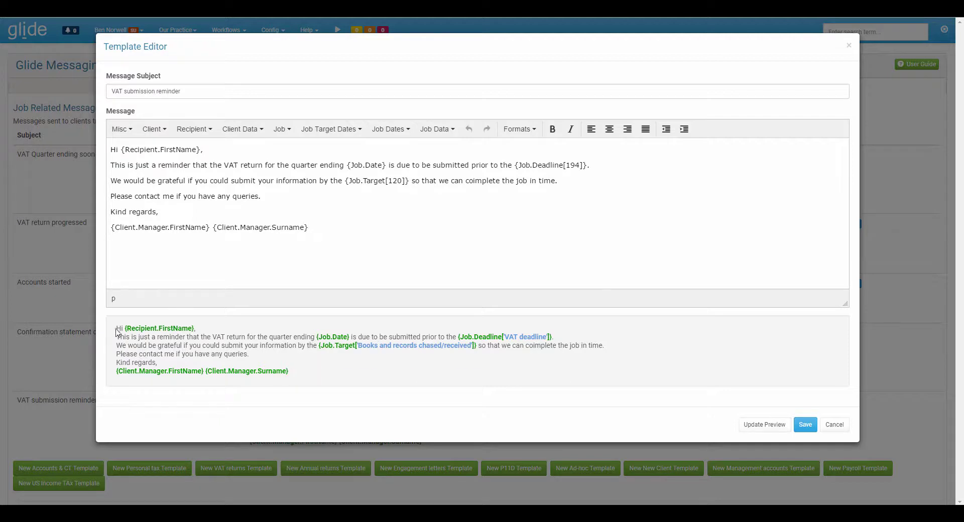
Examine the recipient name, job date, VAT deadline and books-and-records target placeholders in the template preview.
drag(126, 329, 188, 327)
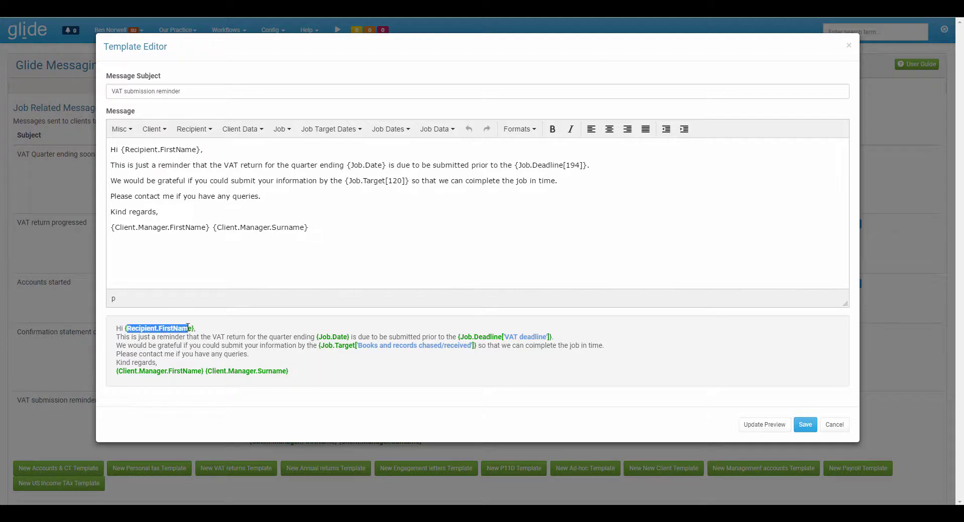
click(159, 328)
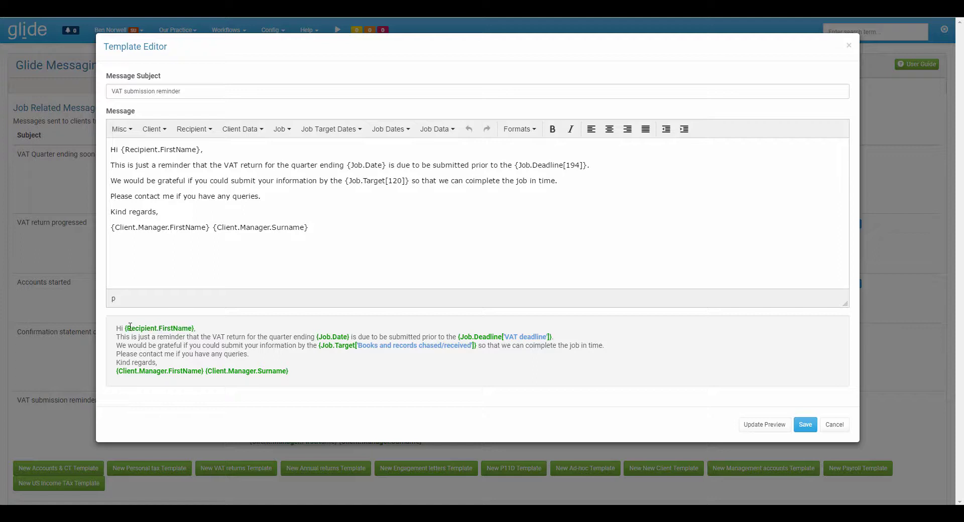
drag(127, 329, 200, 328)
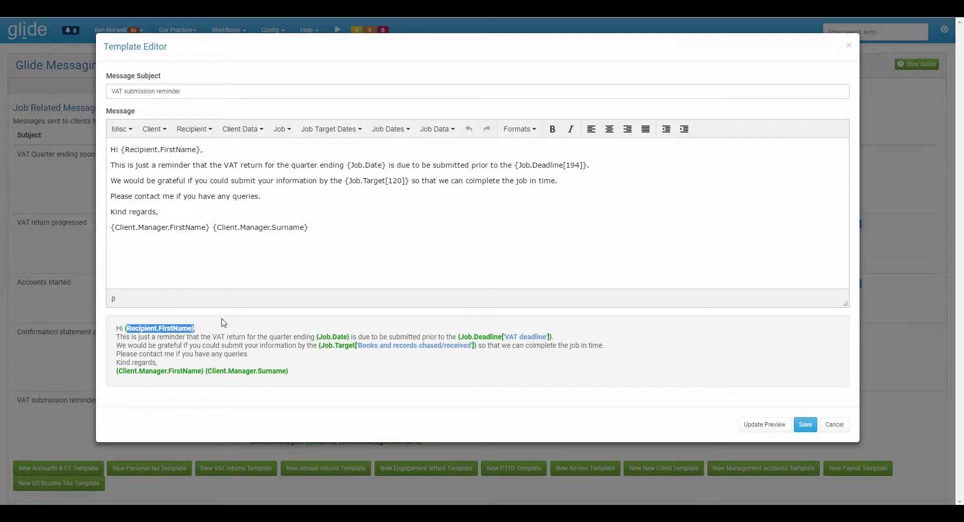
click(209, 329)
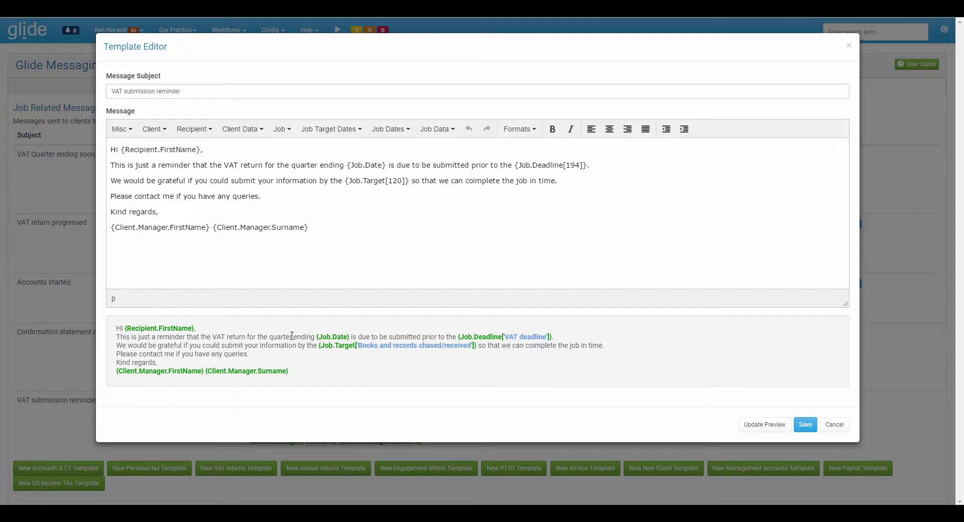
drag(315, 336, 351, 336)
click(351, 336)
drag(459, 336, 551, 337)
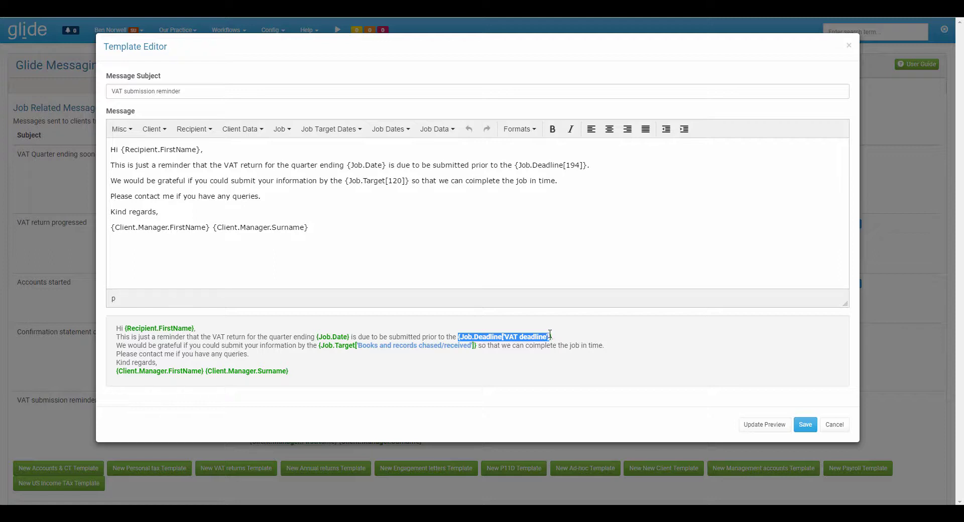
click(378, 376)
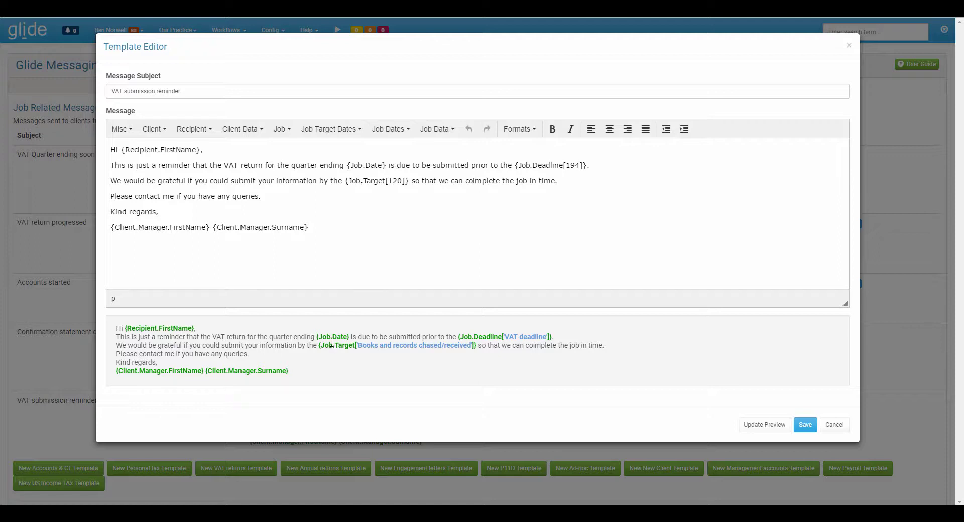
drag(324, 346, 468, 346)
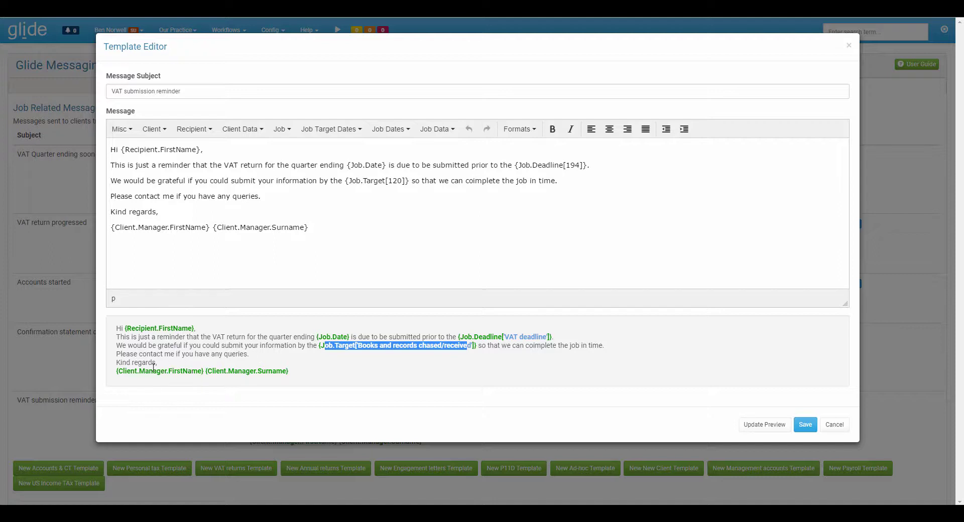
click(283, 358)
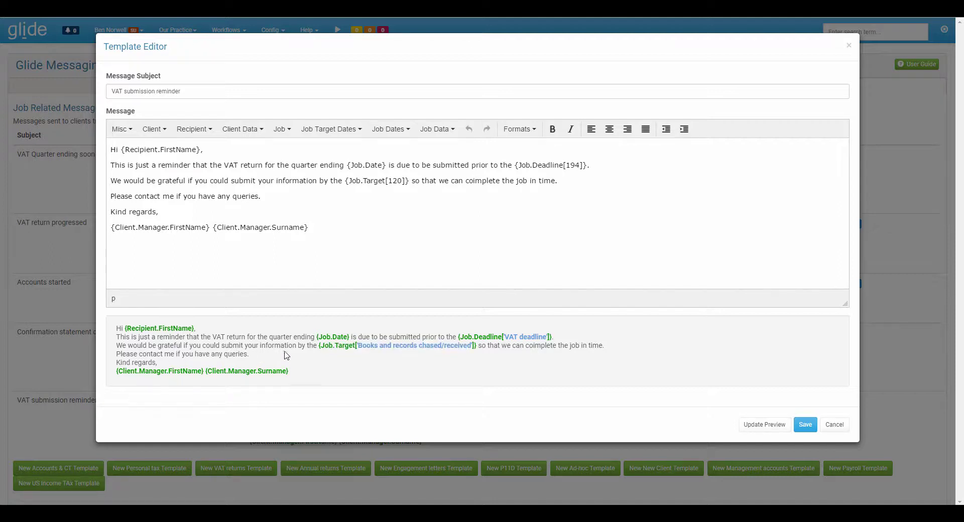
Review the miscellaneous, client, recipient and client data merge fields available for the VAT submission reminder message.
click(127, 131)
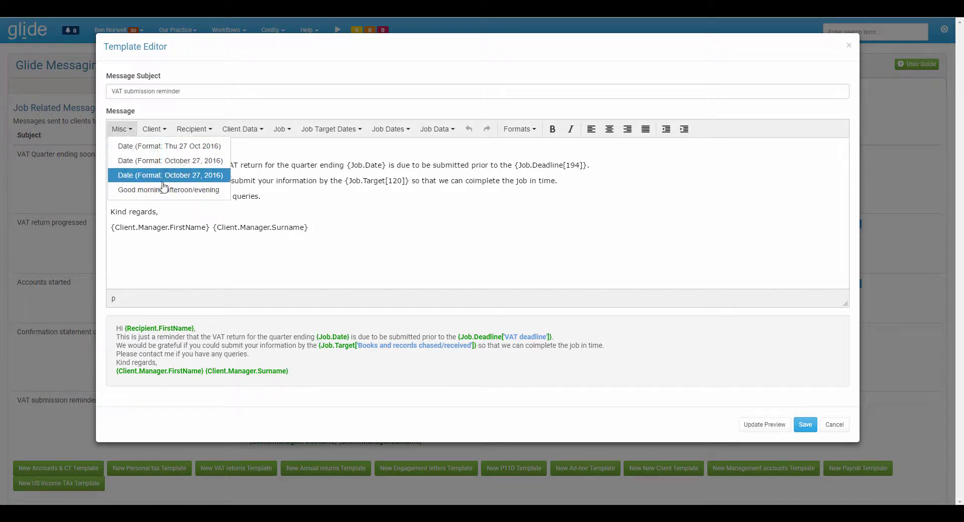
click(157, 131)
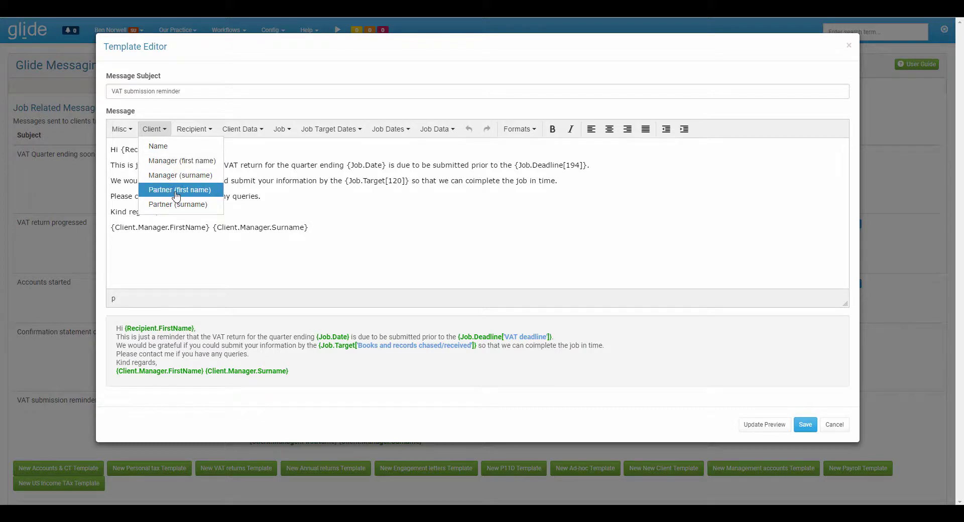
click(193, 129)
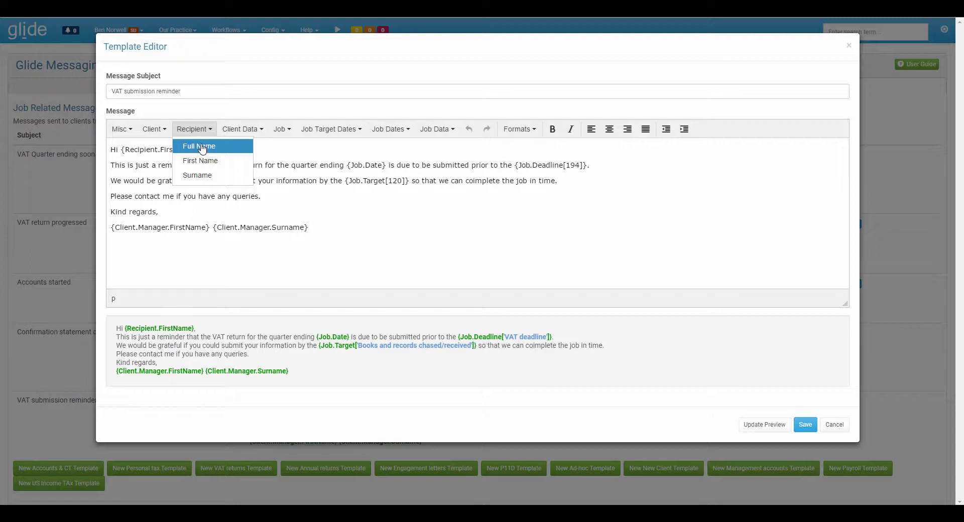
click(239, 126)
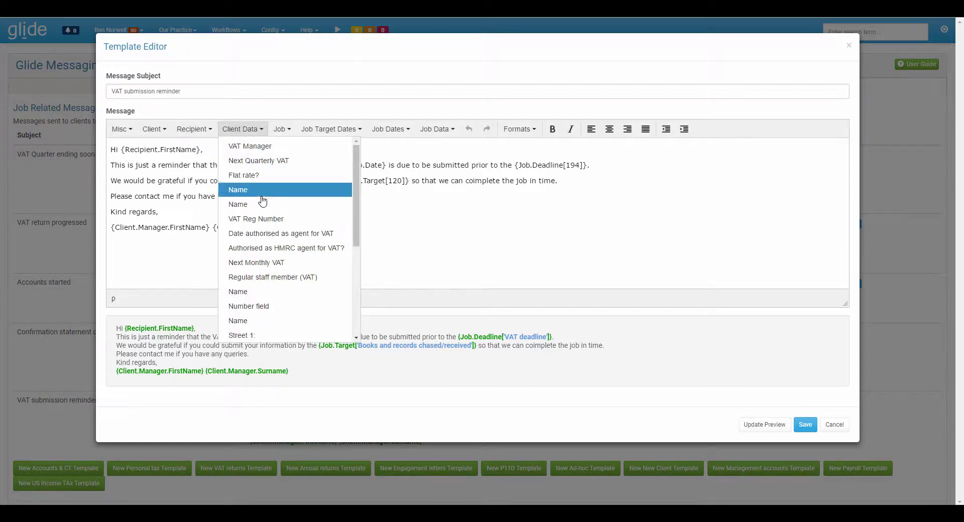
scroll(261, 198, down, 4)
scroll(264, 216, up, 4)
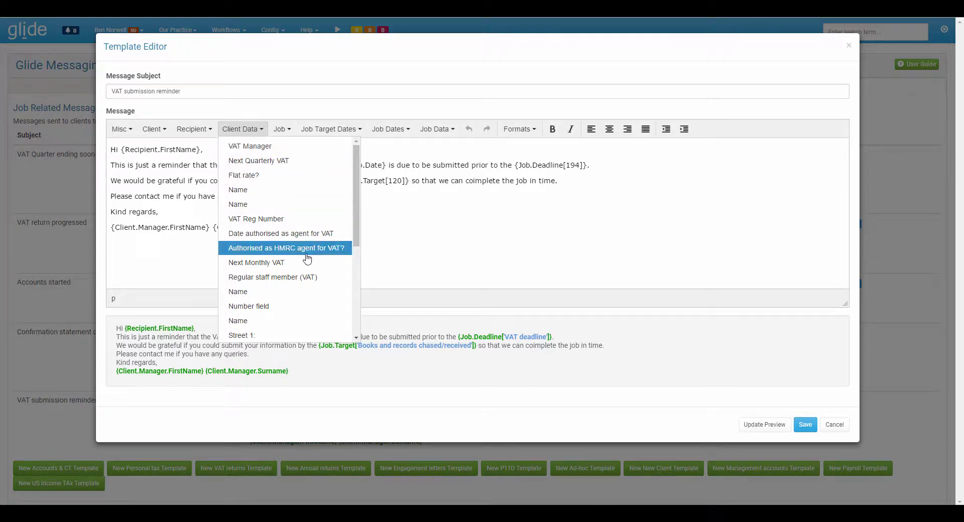
scroll(307, 258, down, 4)
scroll(303, 253, up, 4)
Review the job, target date and job data merge fields and the text formats, and close the template without saving.
click(280, 130)
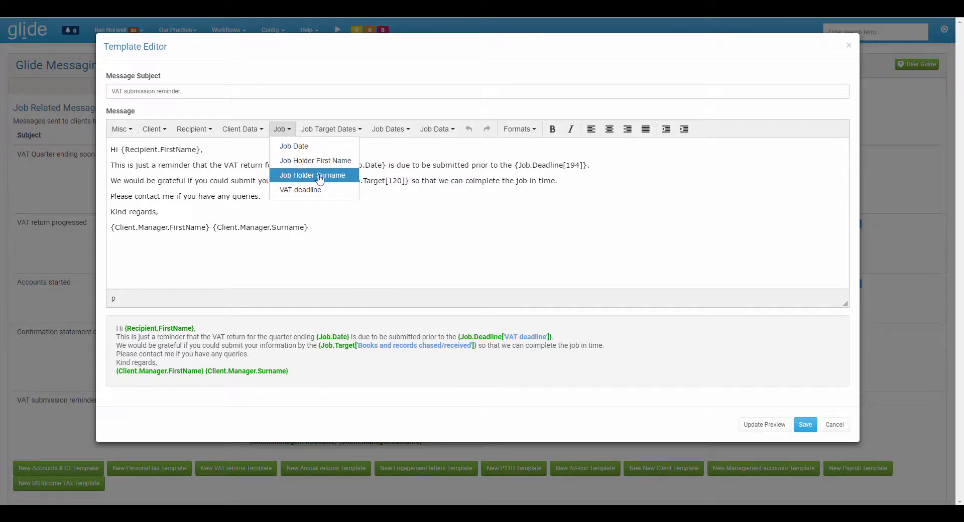
click(334, 132)
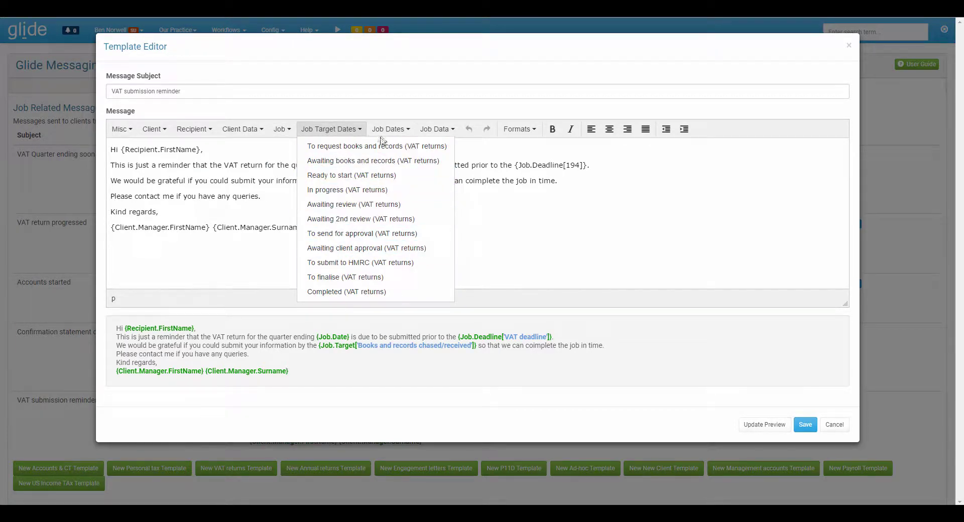
mouse_move(393, 129)
mouse_move(441, 129)
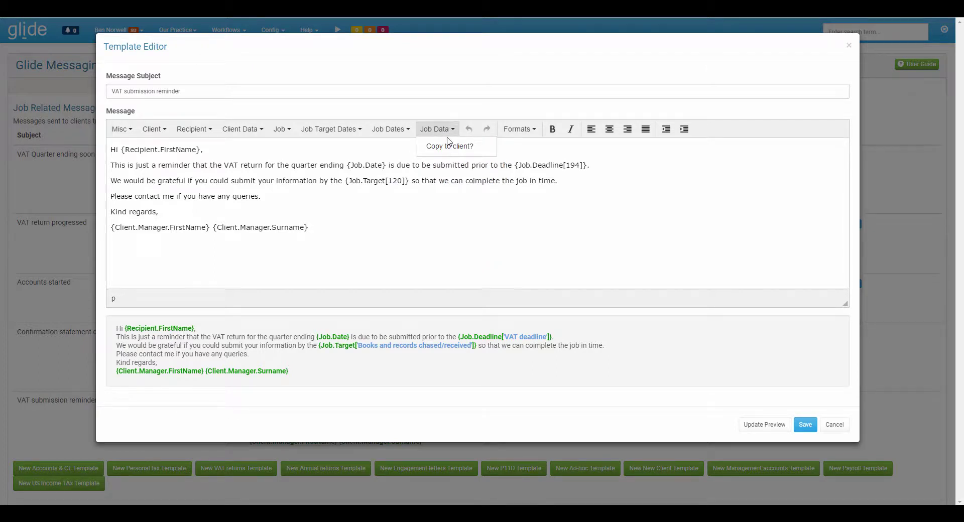
click(534, 130)
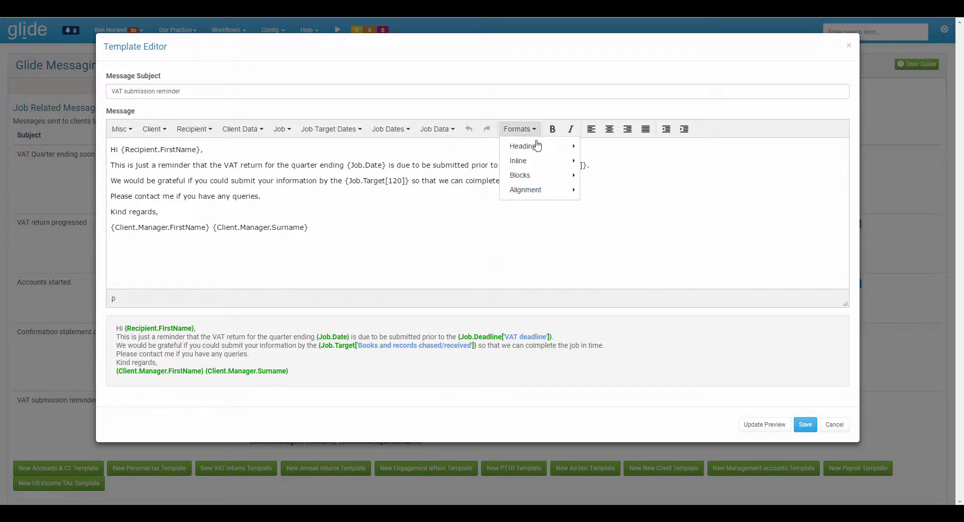
click(447, 249)
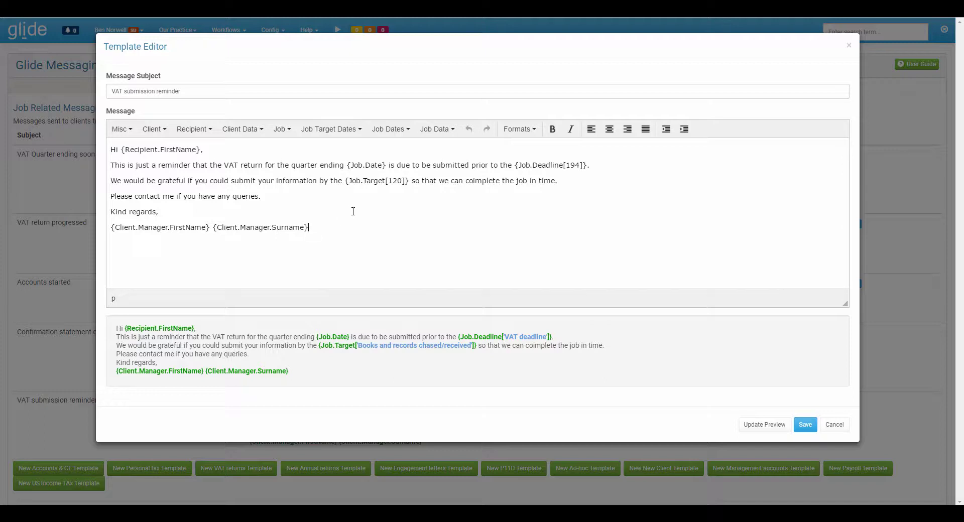
click(833, 425)
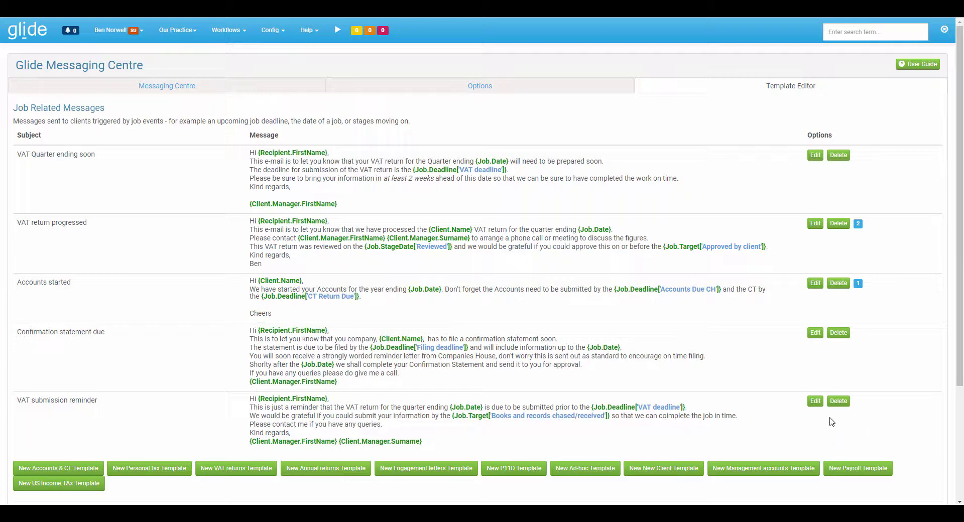
Open the workflow routes of the VAT returns system in the workflow system configuration.
click(272, 30)
click(306, 107)
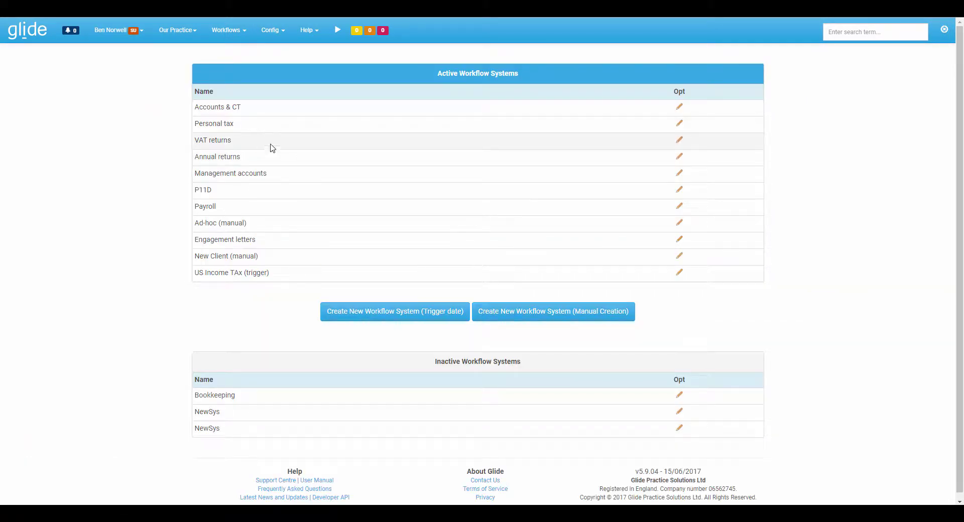
click(679, 140)
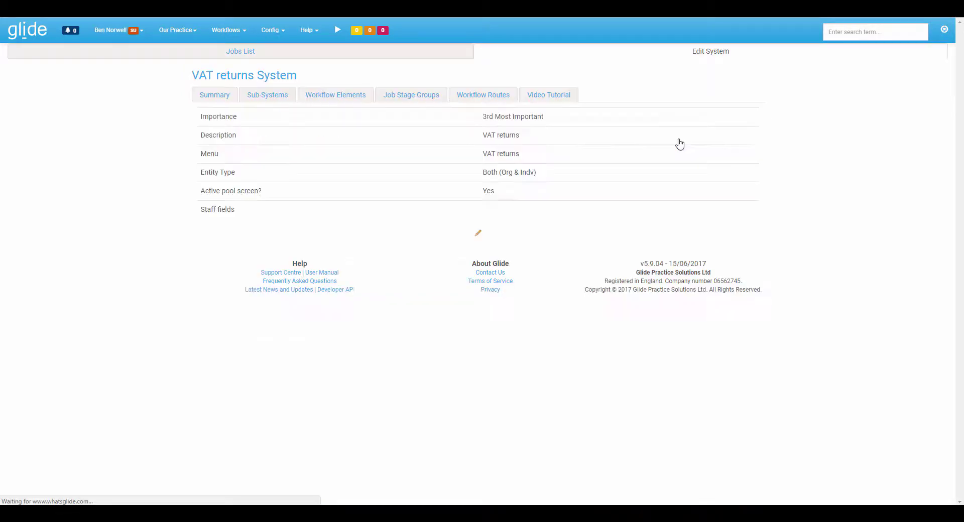
click(489, 102)
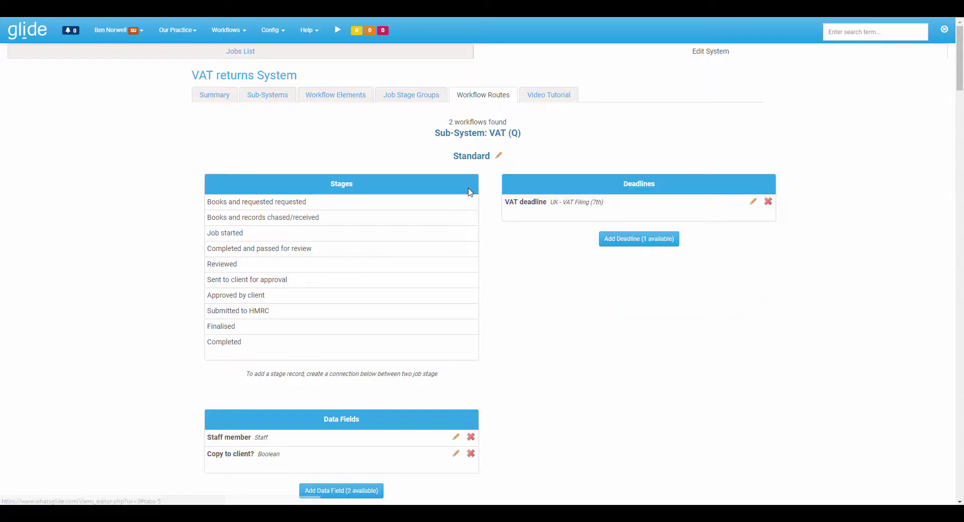
Examine the Standard workflow's steps and the actions attached to Info received in the Awaiting books and records stage.
scroll(461, 206, down, 5)
scroll(460, 206, down, 9)
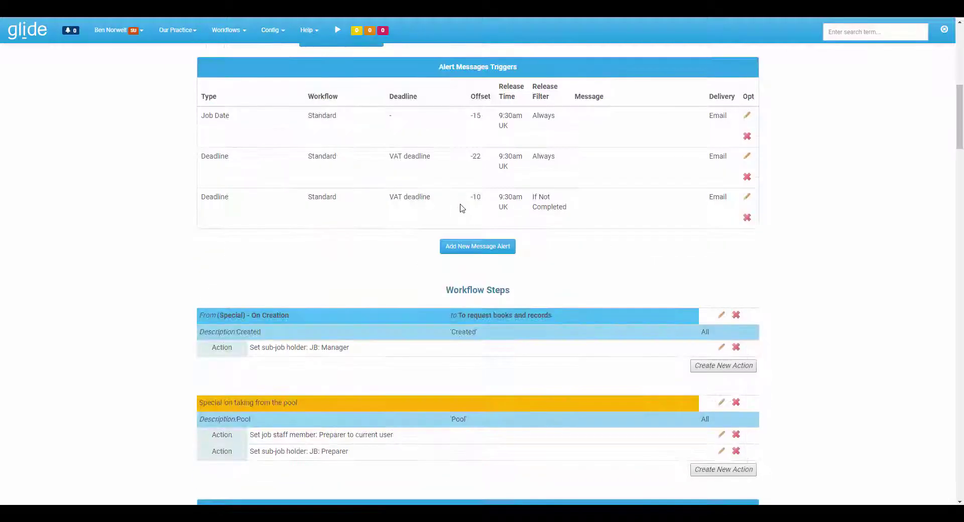
scroll(459, 270, down, 2)
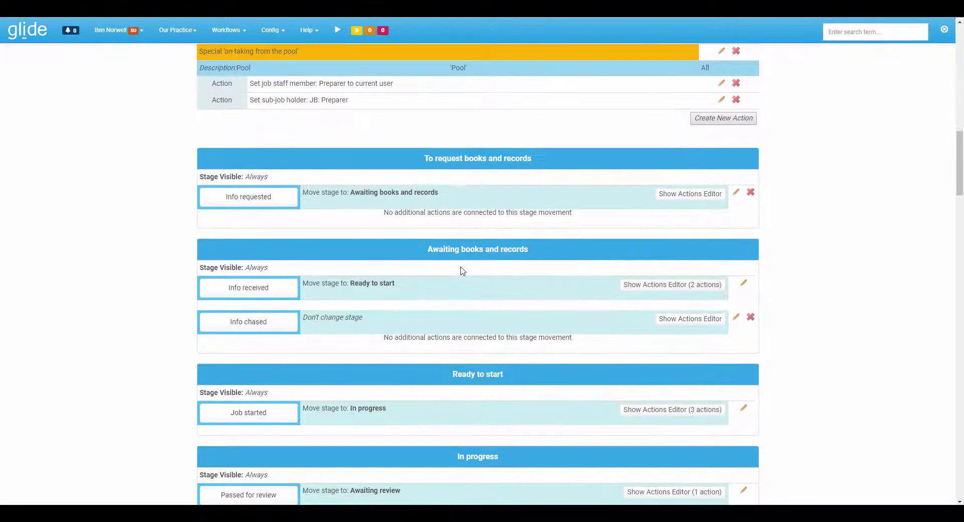
drag(430, 247, 533, 248)
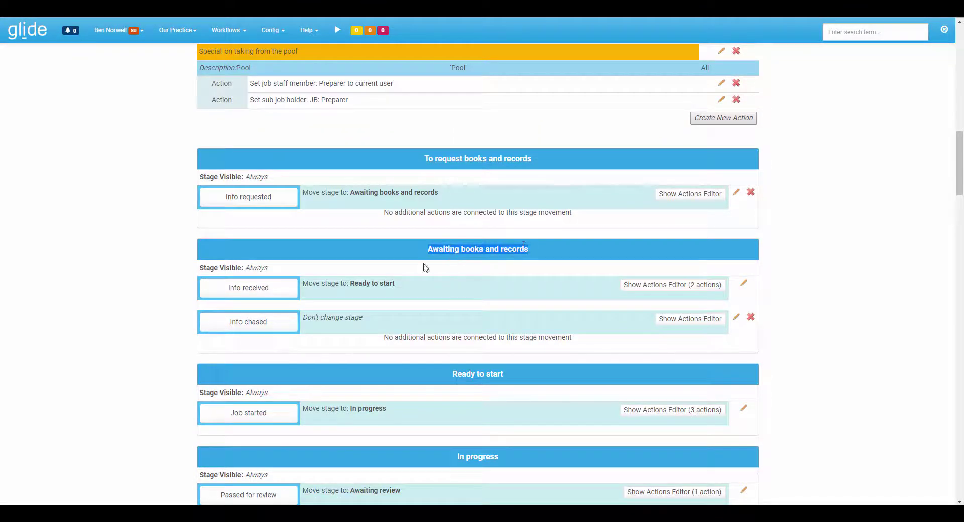
click(656, 290)
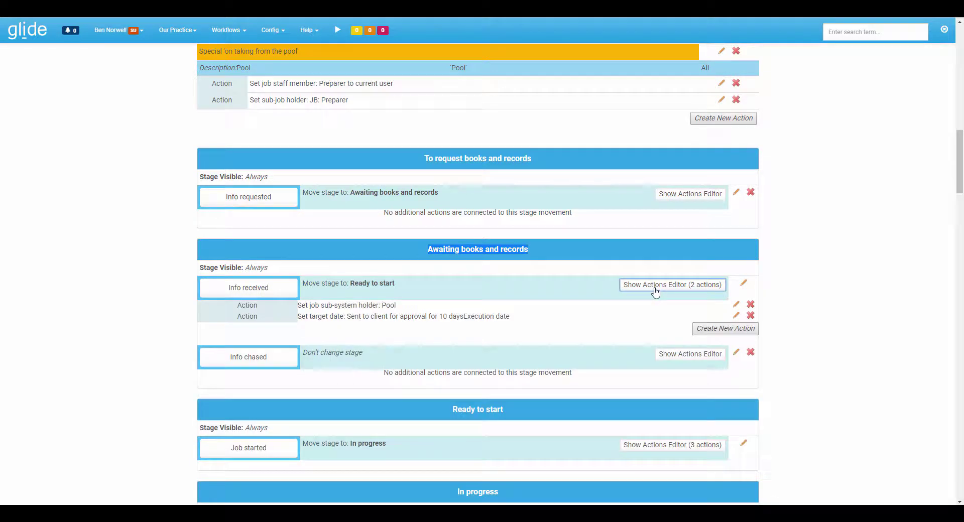
click(655, 290)
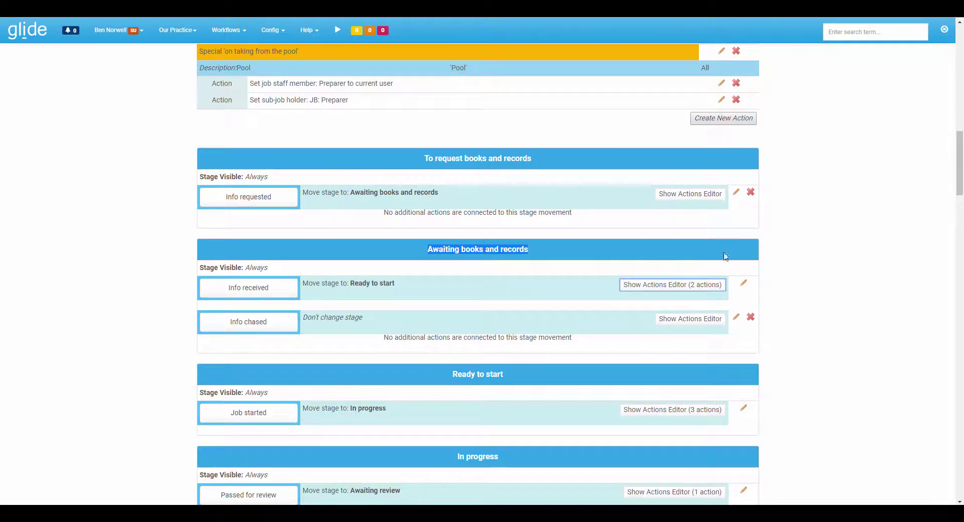
click(811, 264)
Open the template email action of "Reviewed - can send to client" in the second workflow's Awaiting review stage for editing.
scroll(542, 270, down, 10)
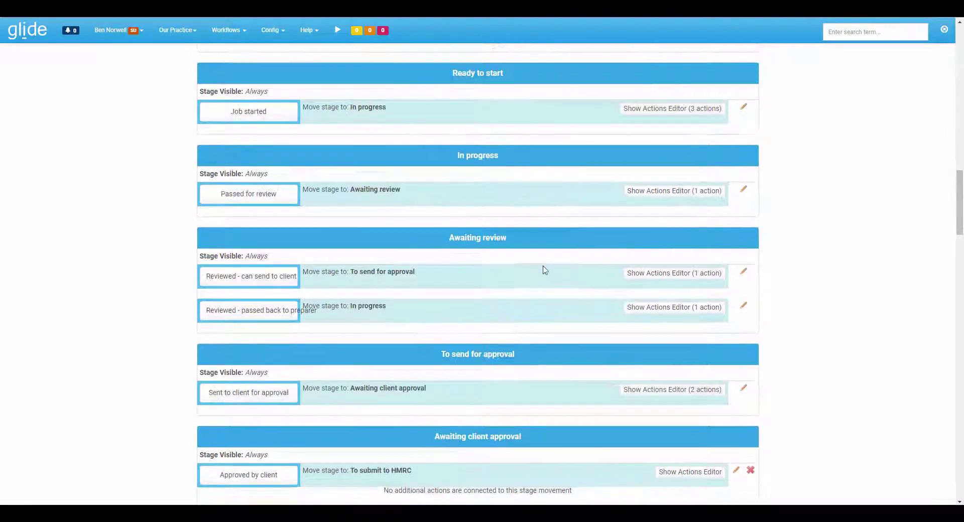
scroll(542, 271, down, 5)
scroll(543, 271, up, 20)
scroll(536, 266, down, 10)
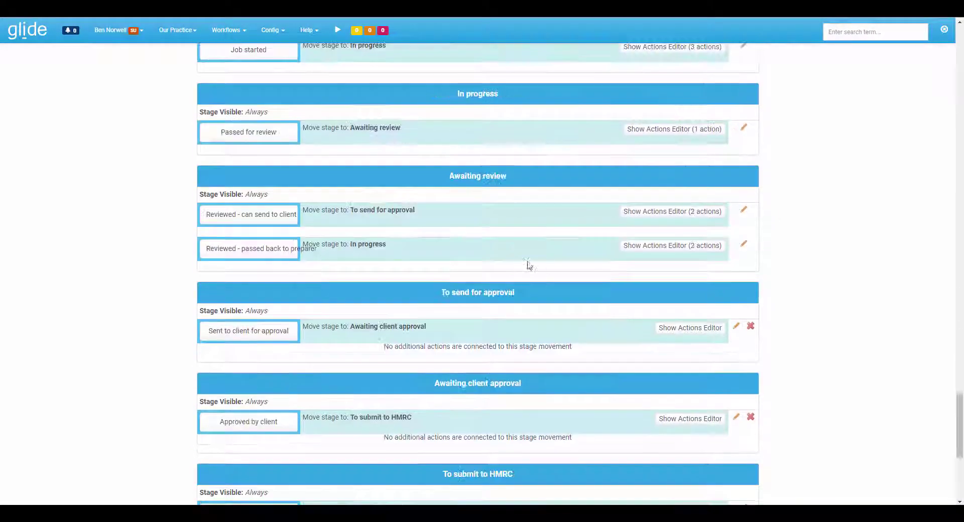
click(636, 214)
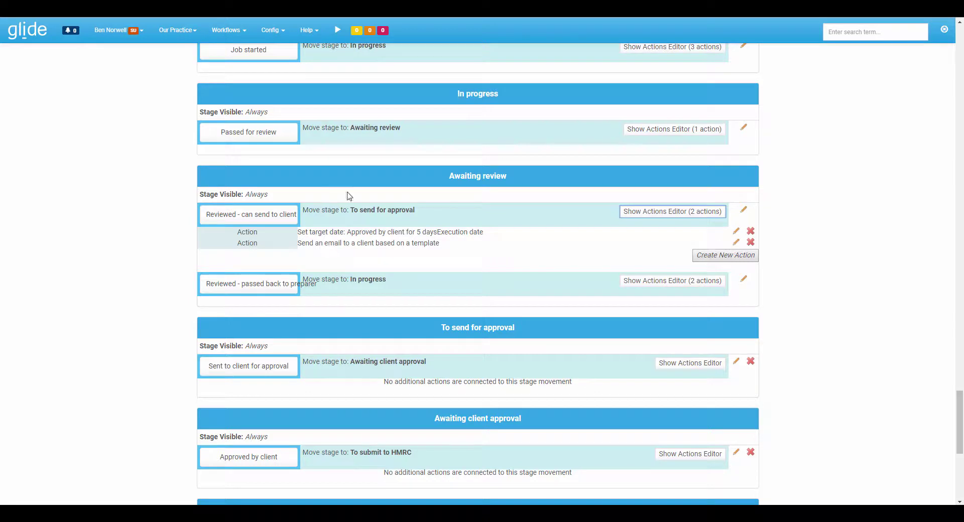
click(736, 243)
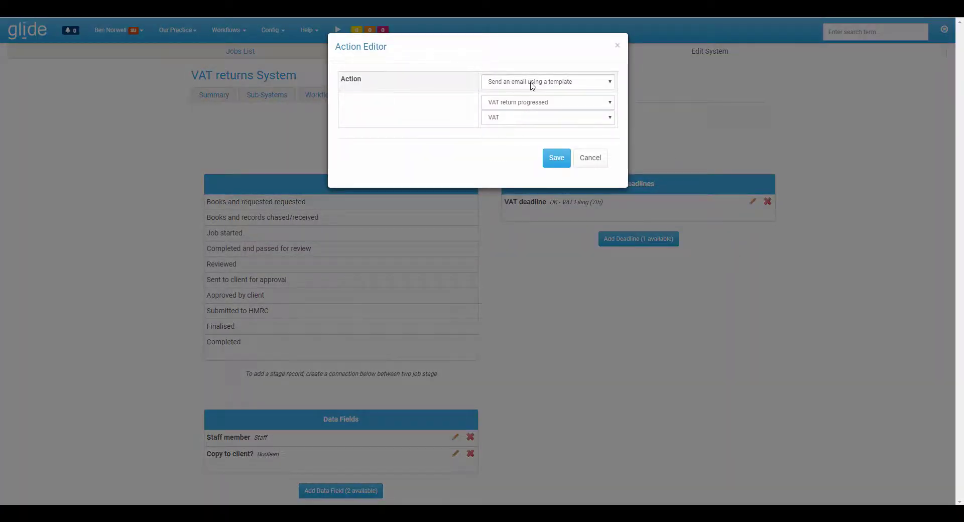
Review the email action's template and recipient contact choices, and close the action without saving.
click(529, 102)
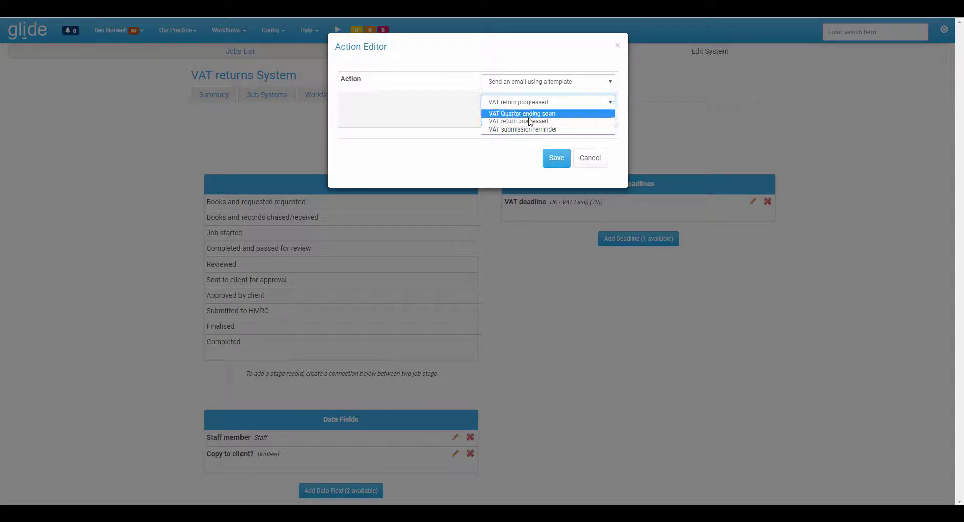
click(530, 122)
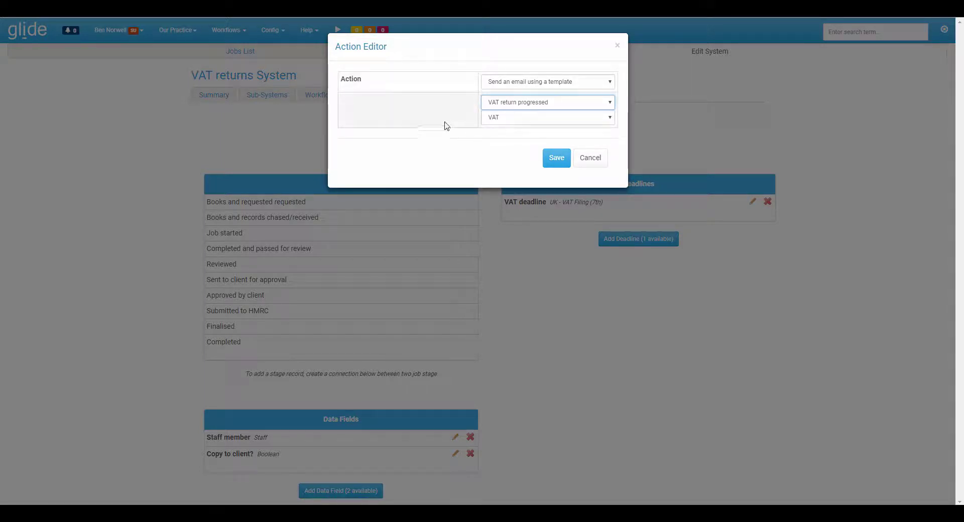
click(496, 119)
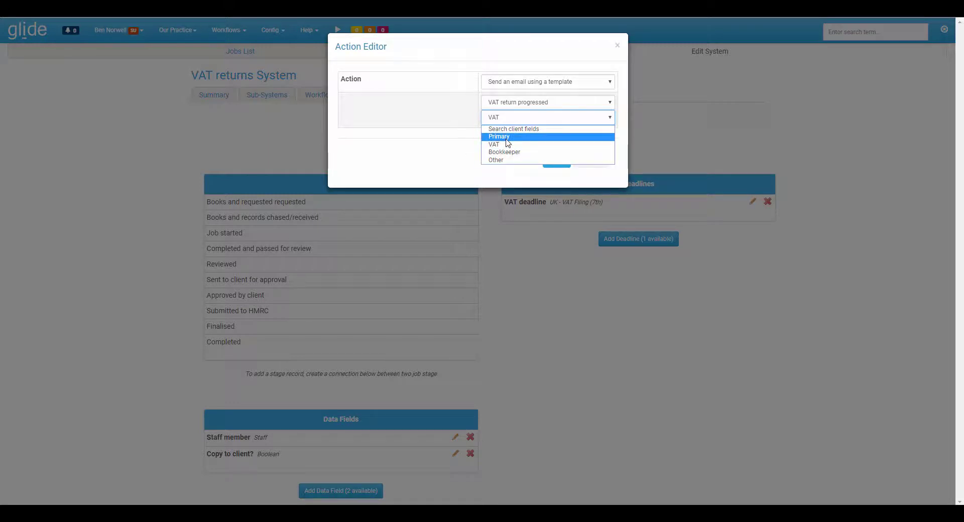
click(452, 146)
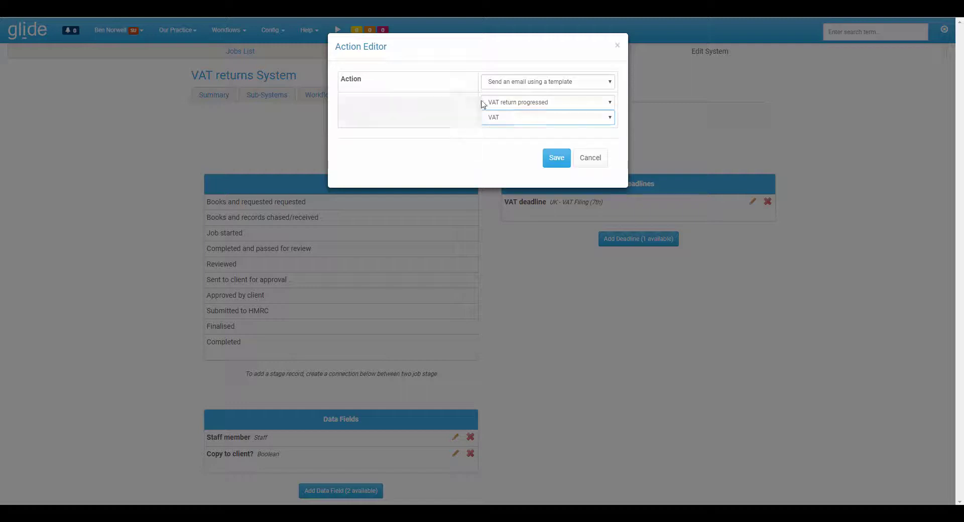
click(599, 158)
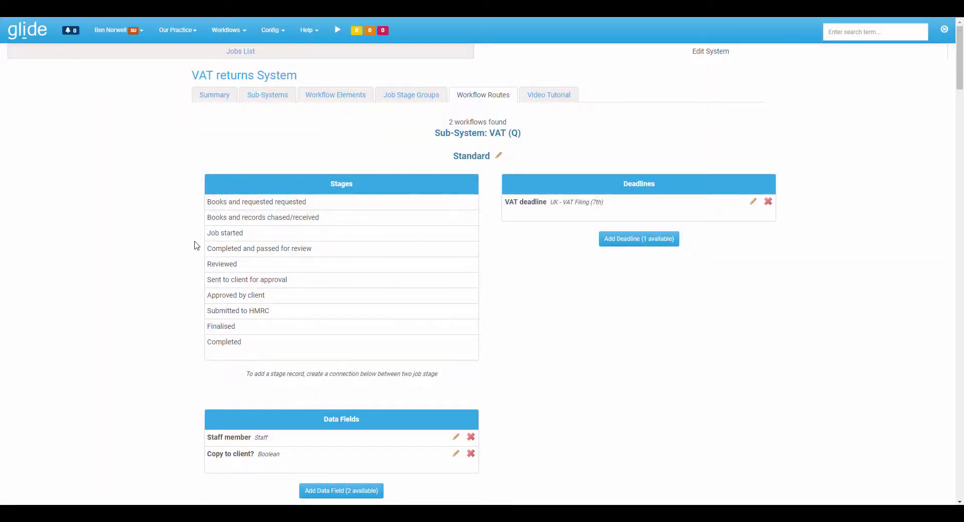
Open the VAT deadline alert trigger with the -10 offset and If Not Completed filter for editing.
scroll(186, 247, down, 6)
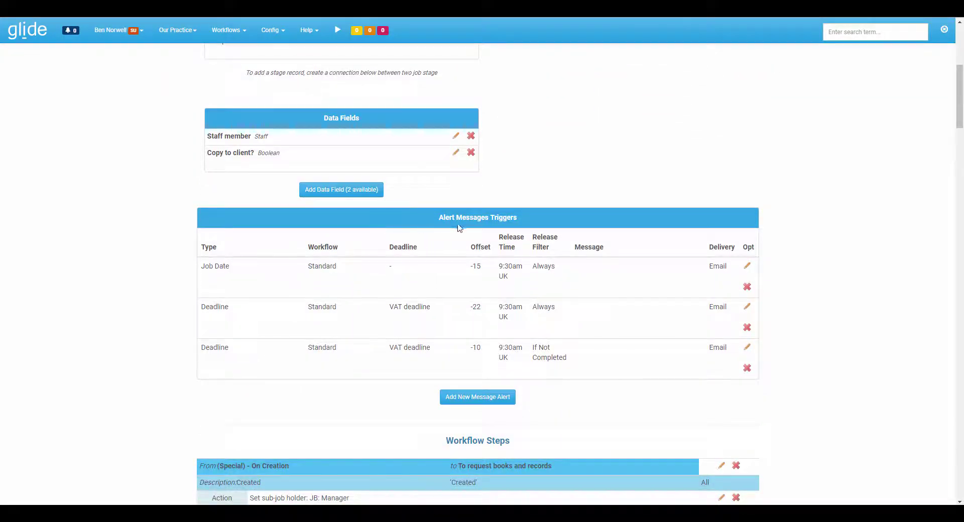
drag(453, 217, 505, 217)
click(747, 347)
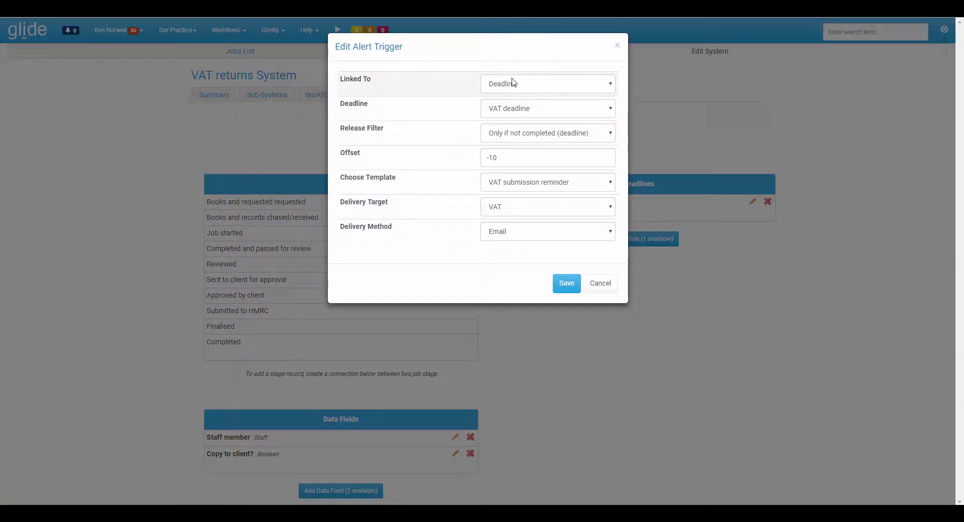
Review the alert trigger's Linked To, Deadline, Release Filter and Offset settings, keeping the existing choices.
click(517, 86)
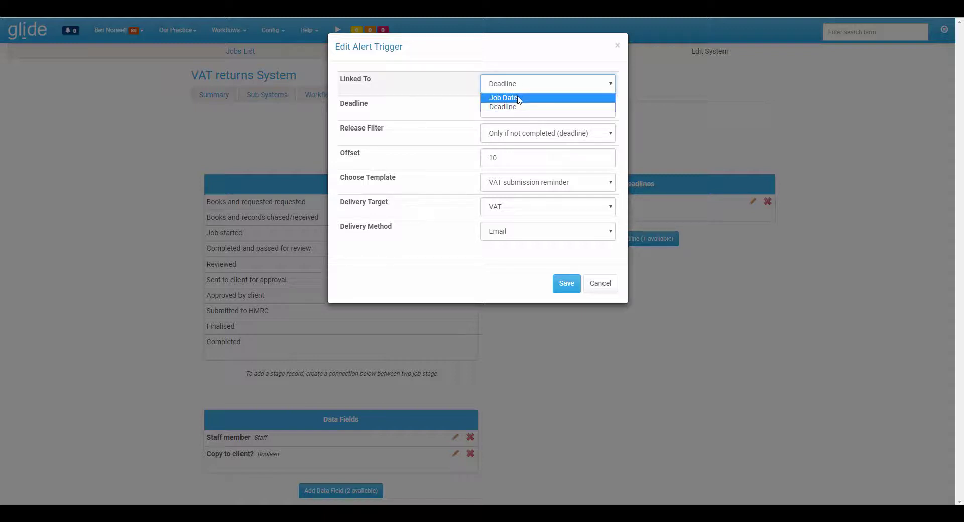
click(517, 107)
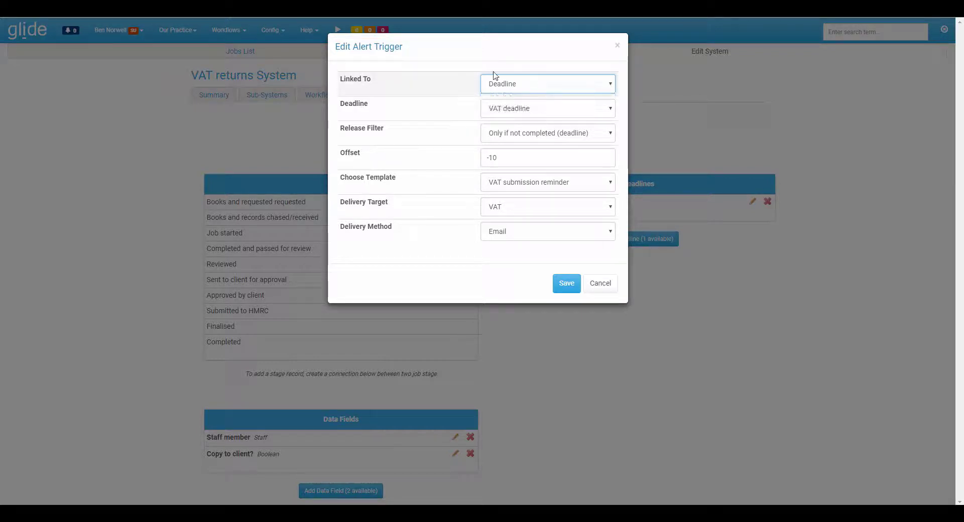
click(498, 117)
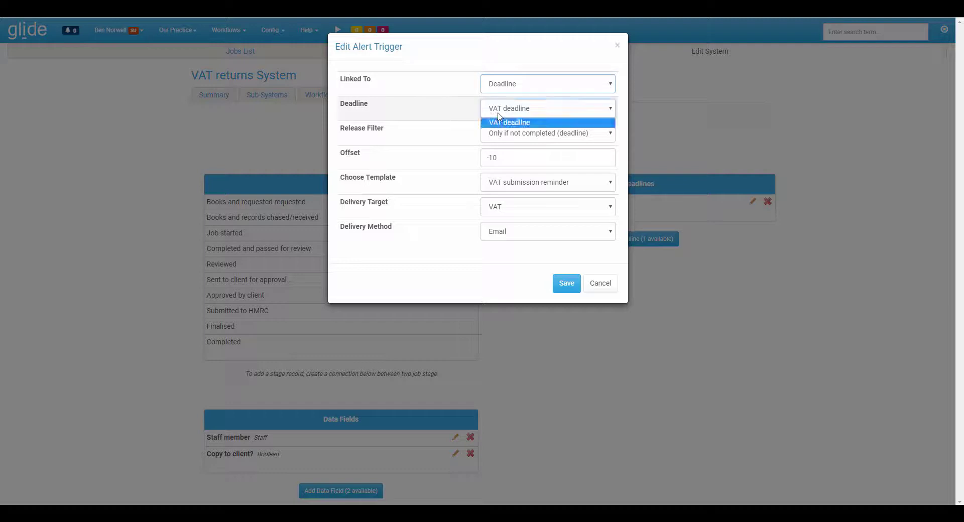
click(521, 128)
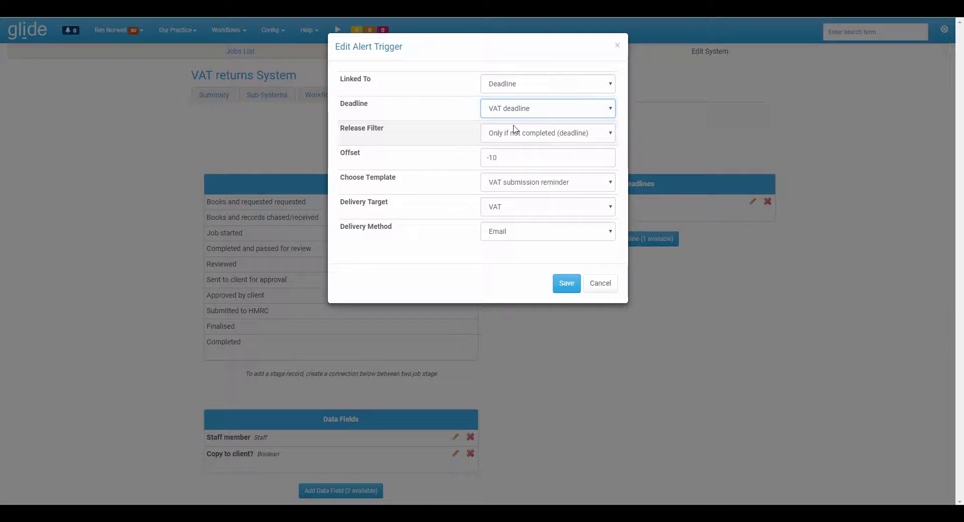
click(515, 130)
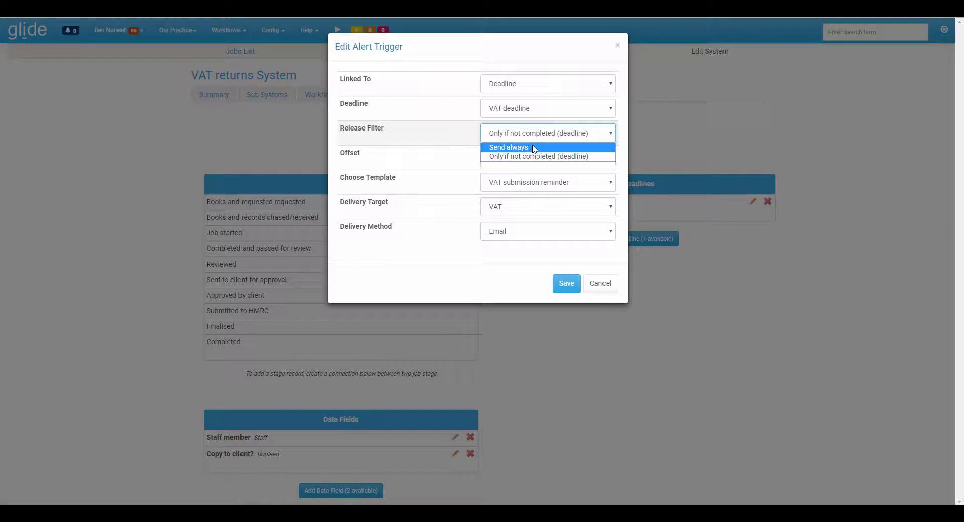
click(465, 132)
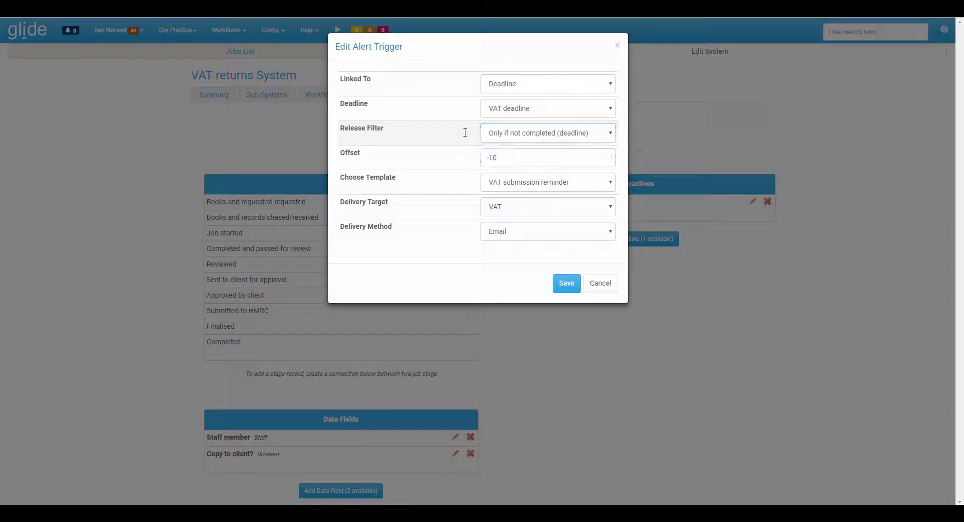
click(506, 158)
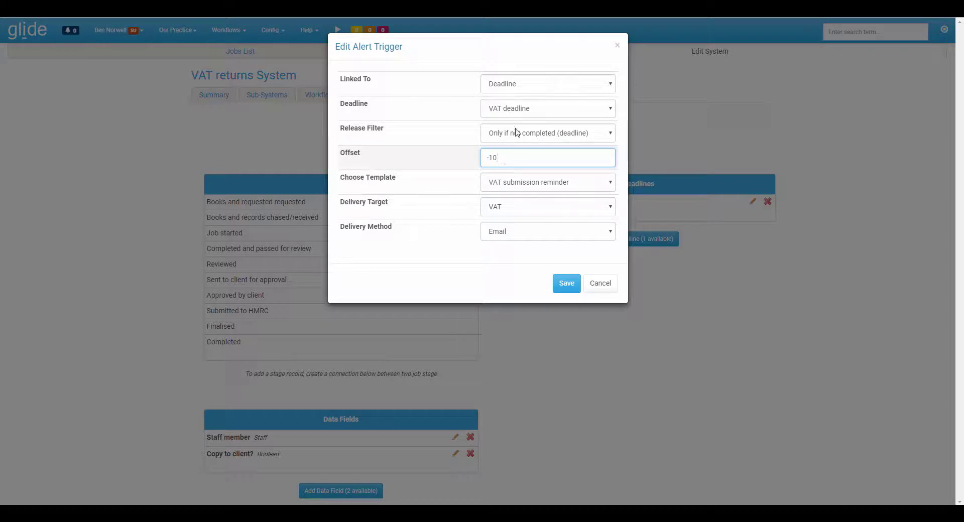
Review the alert trigger's template, delivery target and delivery method choices, and close the trigger without saving.
click(523, 183)
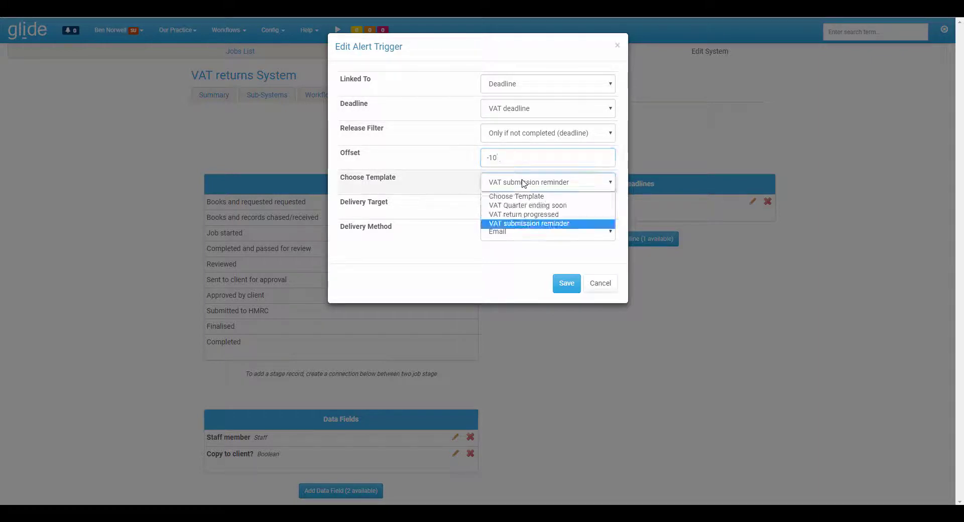
click(521, 226)
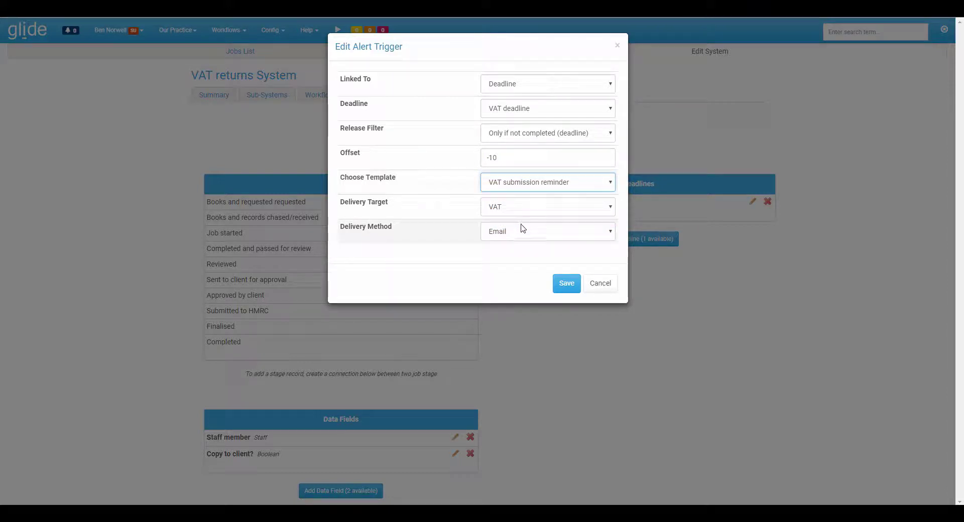
click(500, 206)
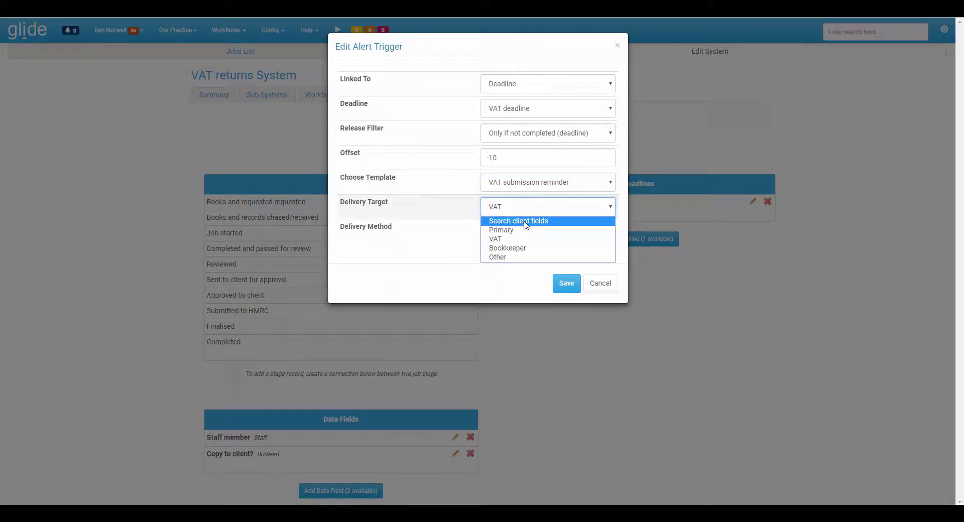
click(517, 238)
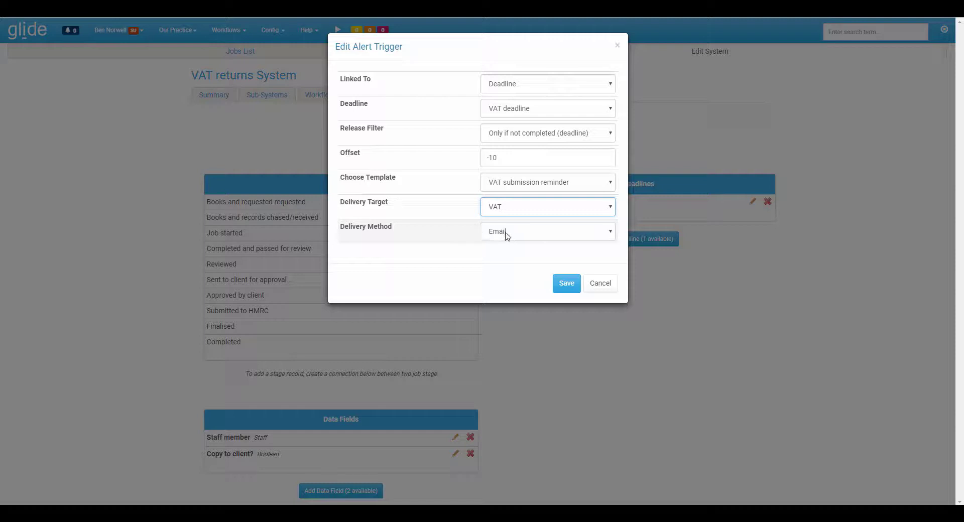
click(507, 233)
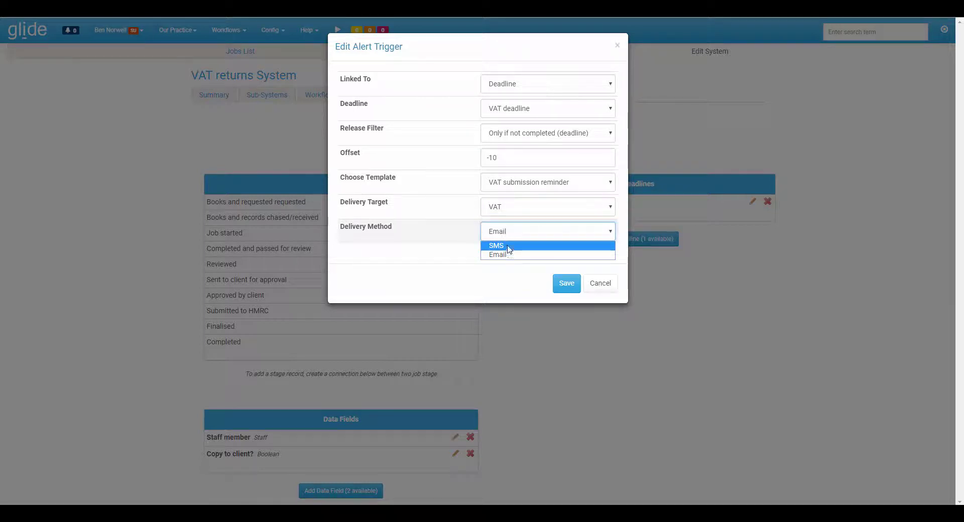
click(465, 232)
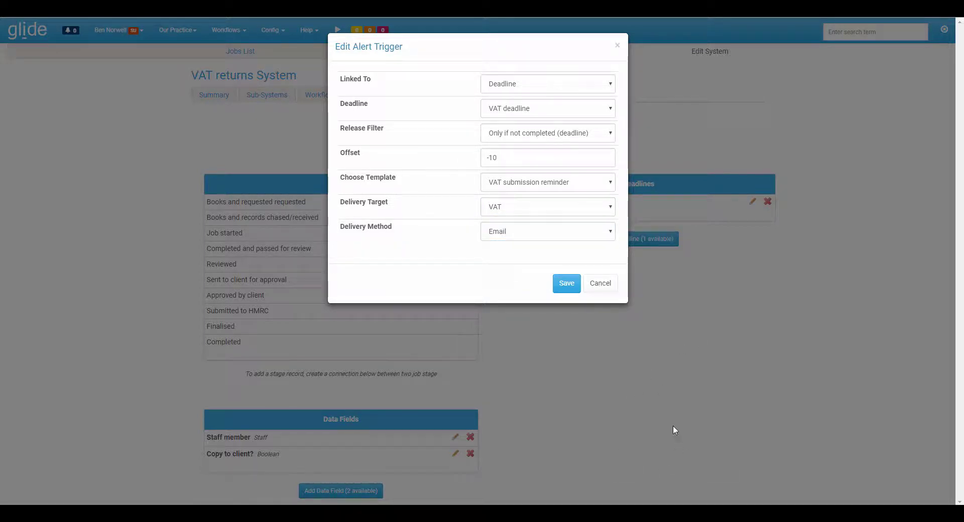
click(605, 285)
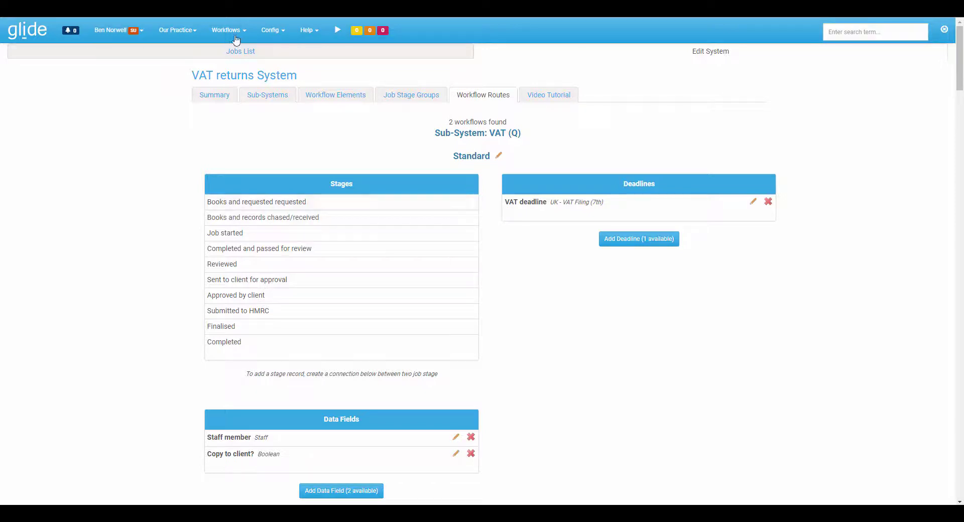
Open the practice's client list and examine the Send Bulk Email options under Bulk Operations.
click(185, 32)
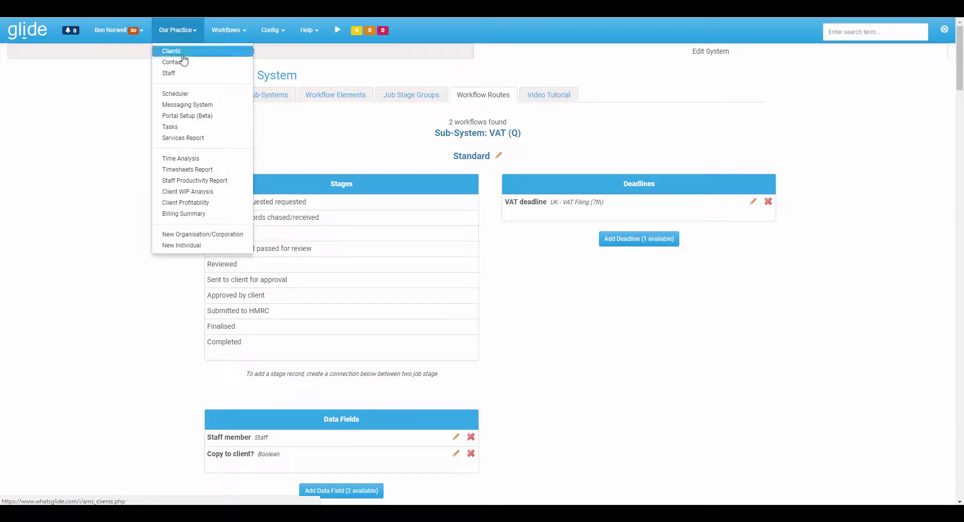
click(181, 52)
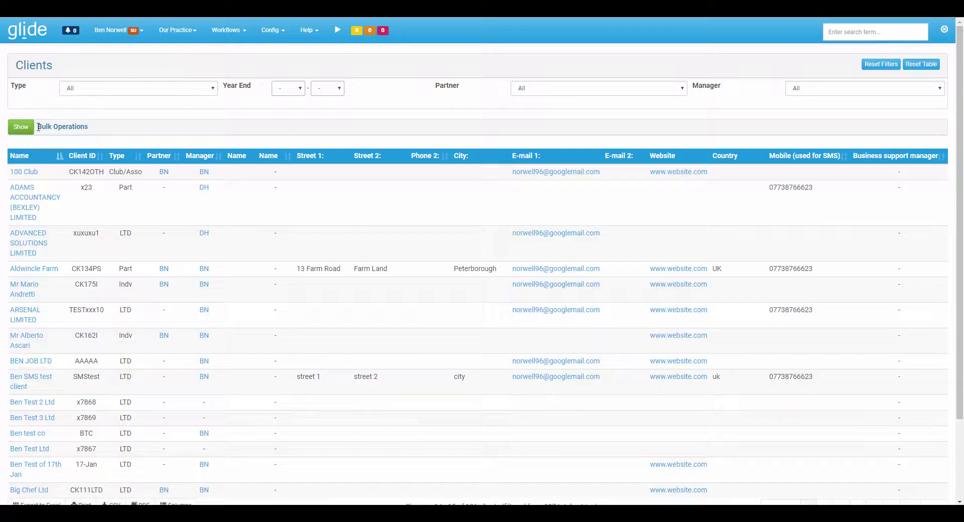
click(21, 129)
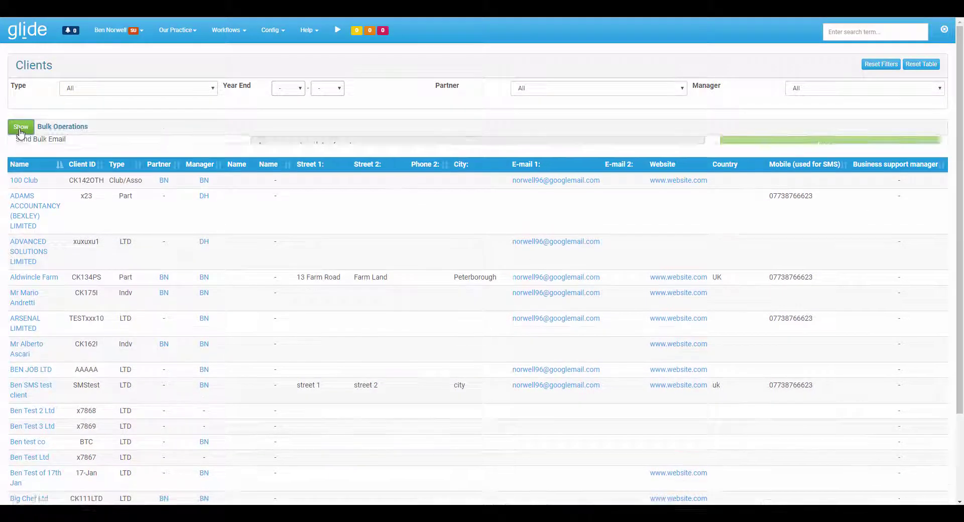
click(20, 129)
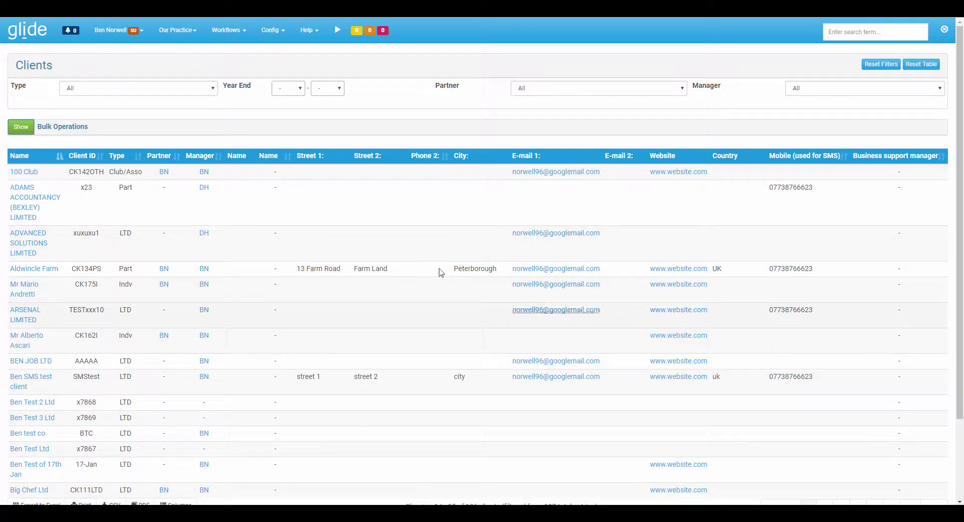
click(22, 128)
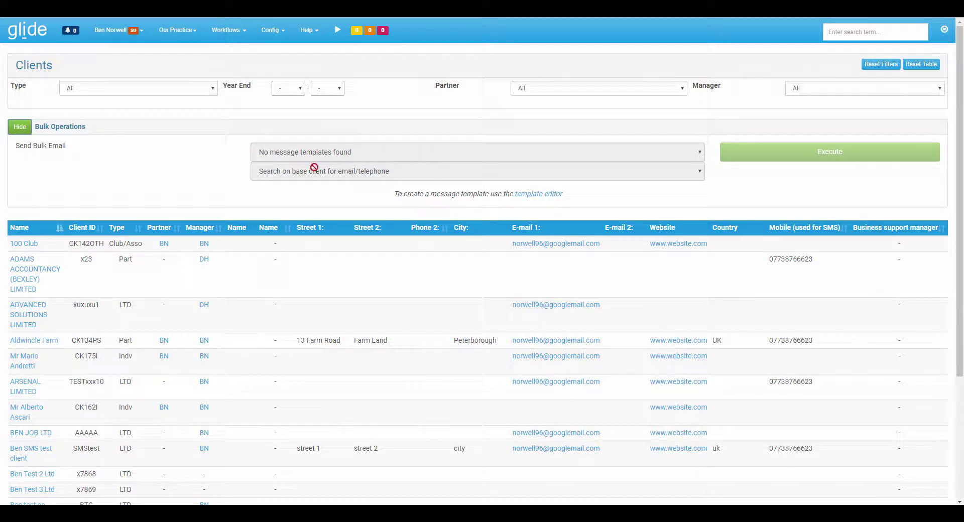
click(20, 127)
Open the Accounts Jobs list, look over its primary filters, and show the Accounts & CT secondary filters.
click(230, 31)
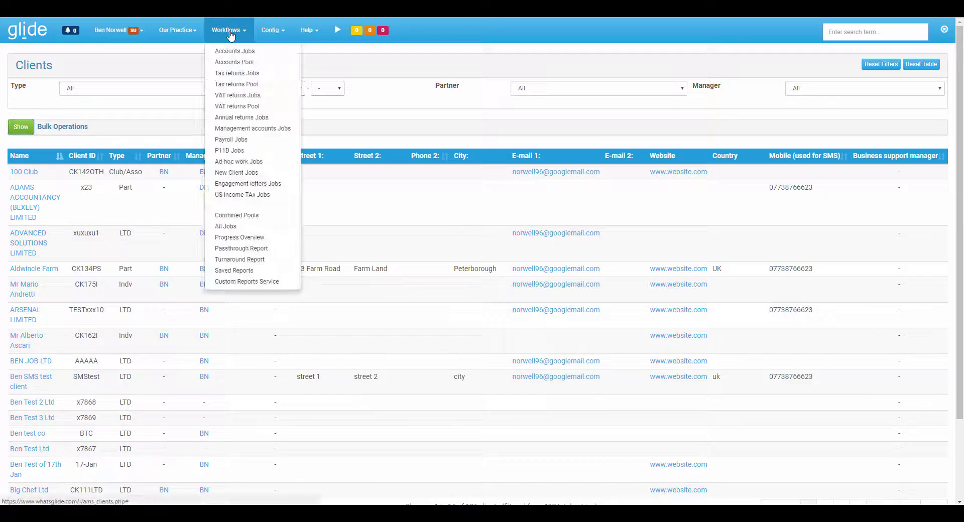
click(237, 51)
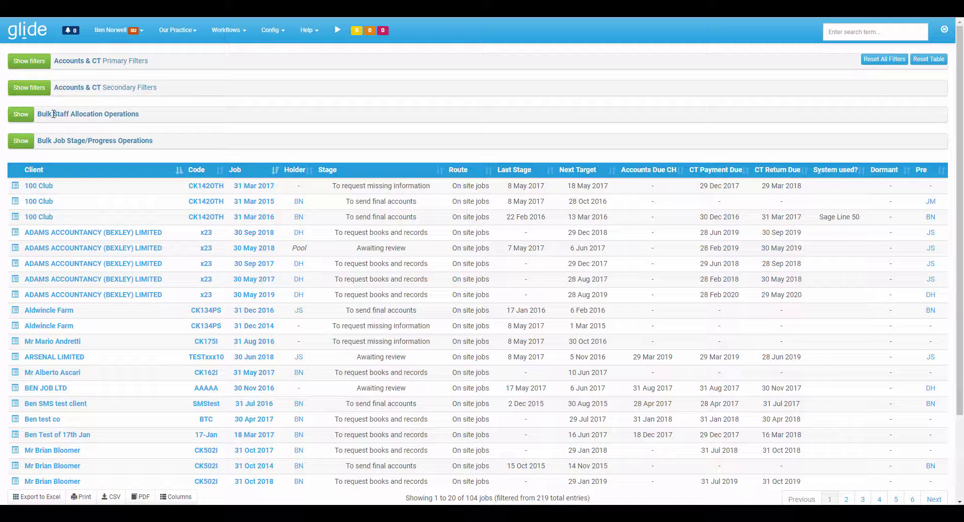
right_click(38, 90)
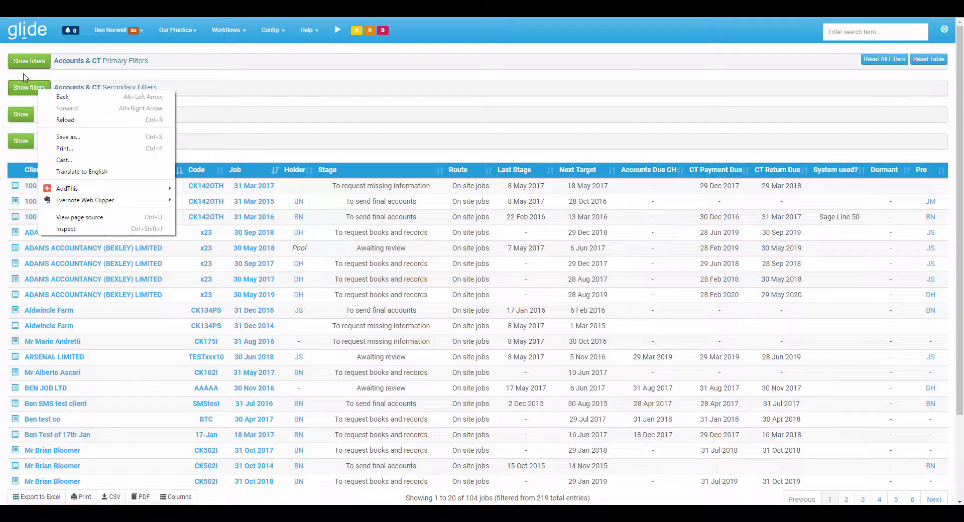
click(25, 87)
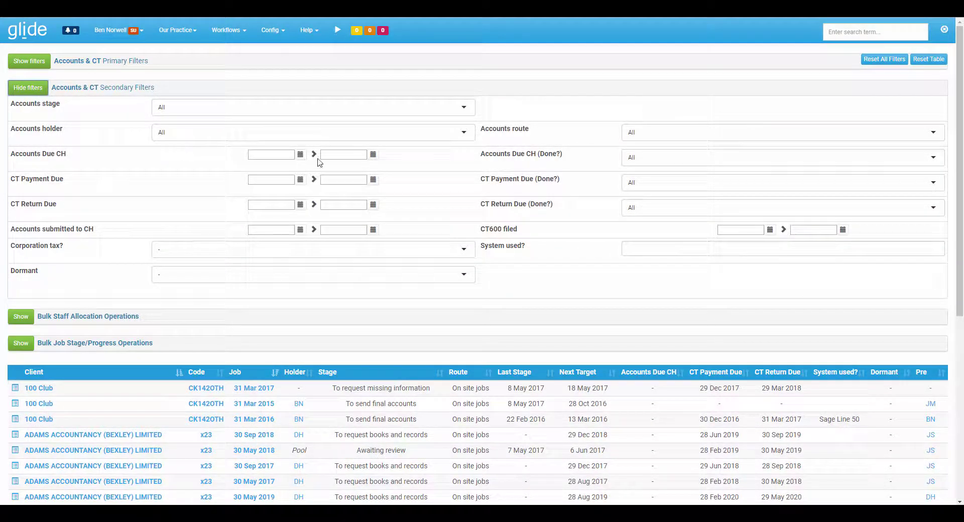
click(29, 61)
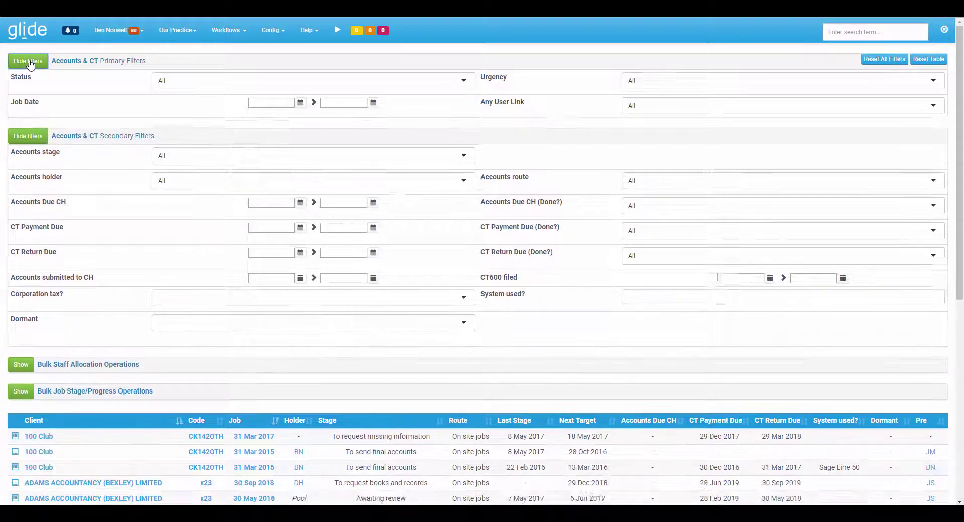
click(28, 61)
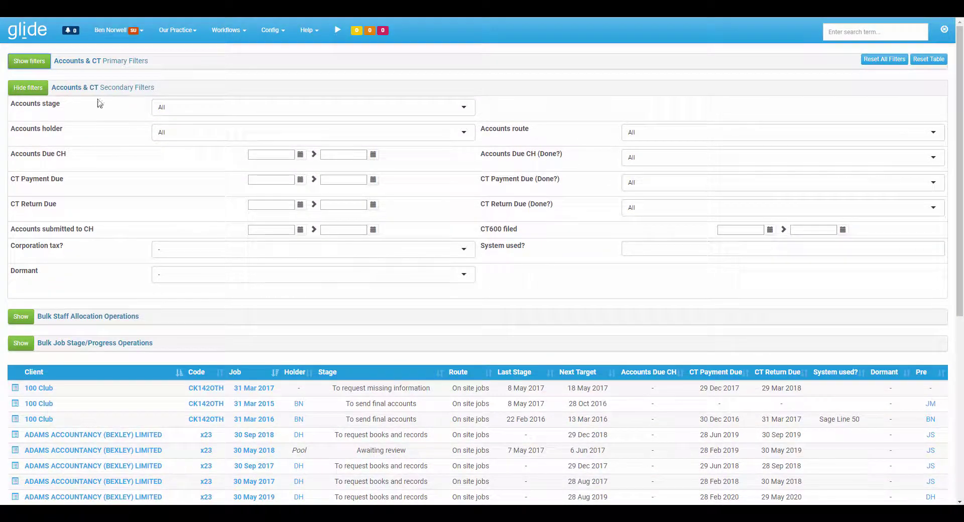
Filter the accounts jobs to Accounts Due CH up to 31 Aug 2017 with Accounts Due CH (Done?) Not Ticked.
click(373, 155)
click(415, 26)
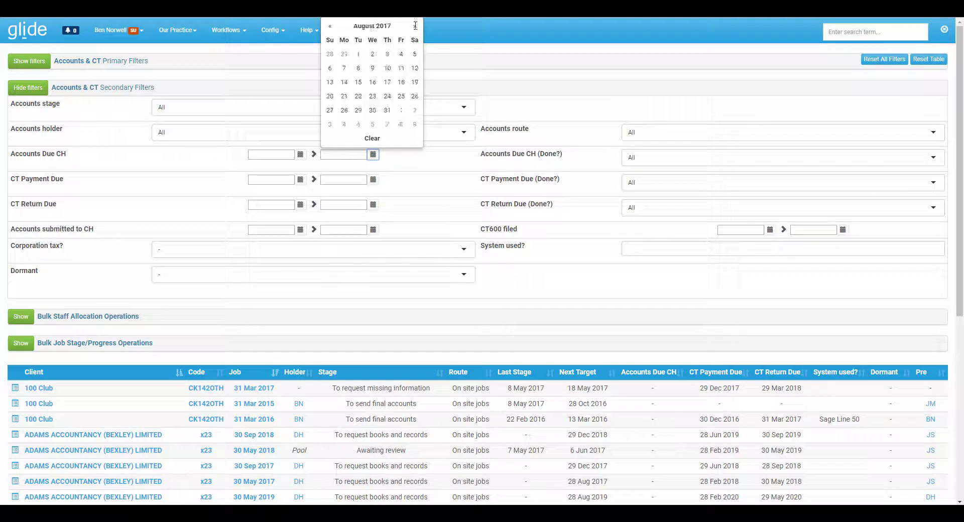
click(387, 110)
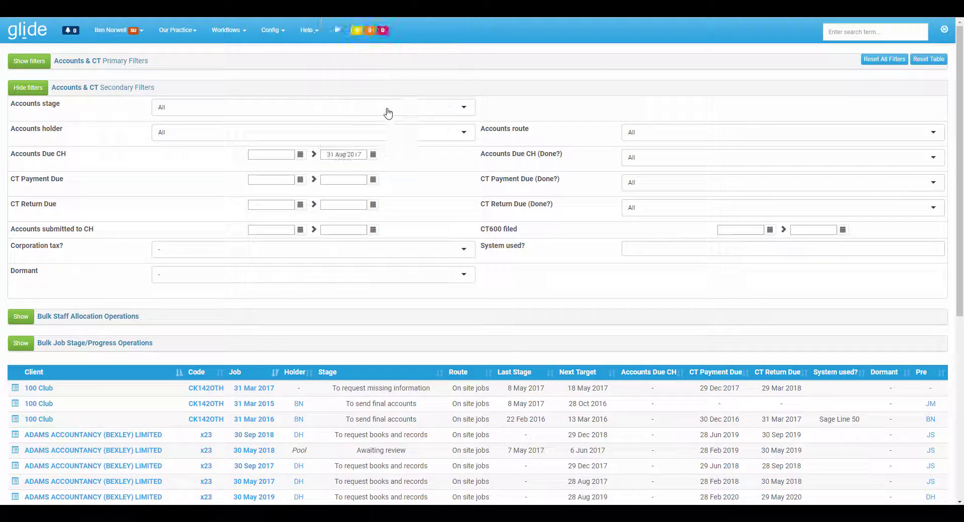
click(627, 159)
click(648, 200)
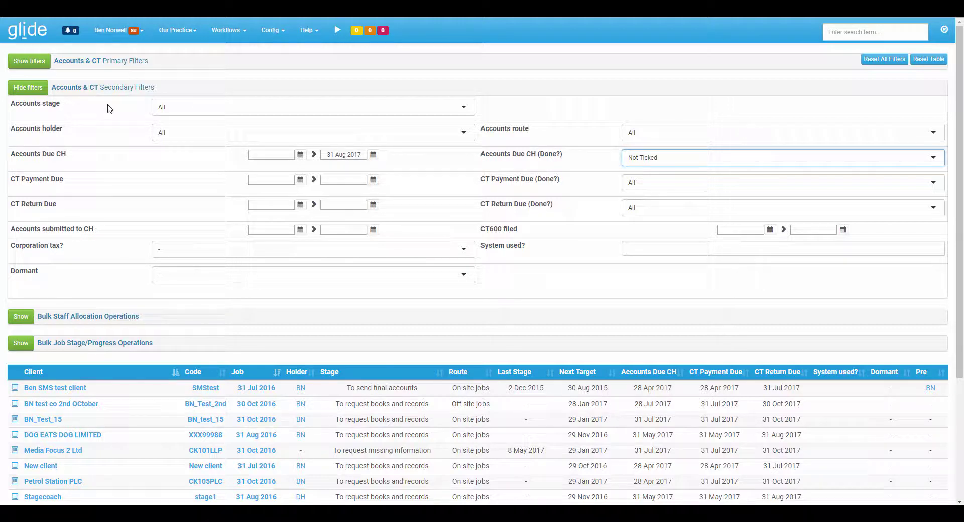
click(31, 88)
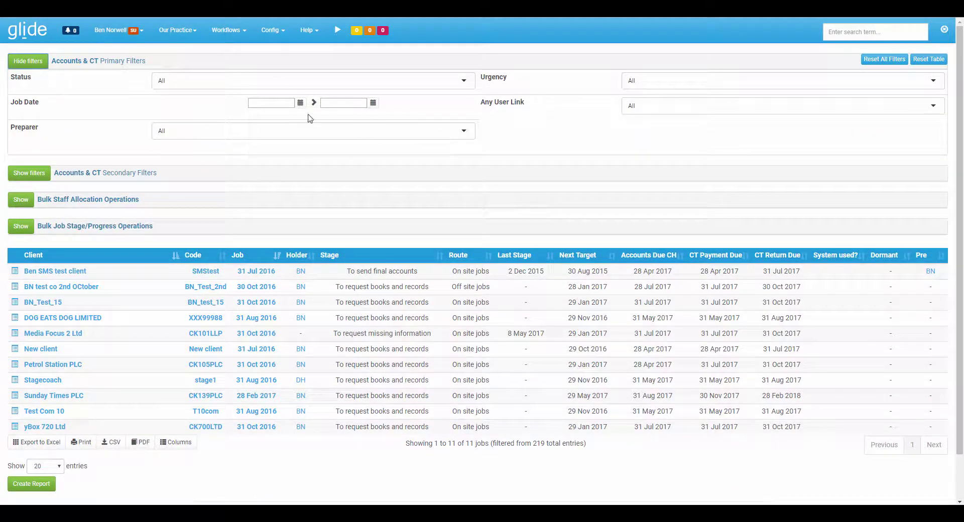
click(24, 61)
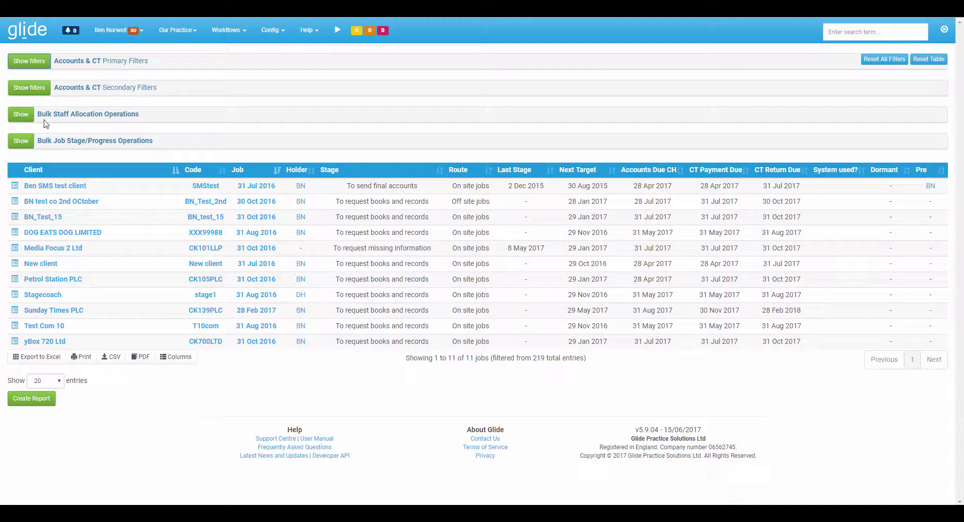
Reset all filters and filter the accounts jobs to the Awaiting Information stage group.
click(874, 61)
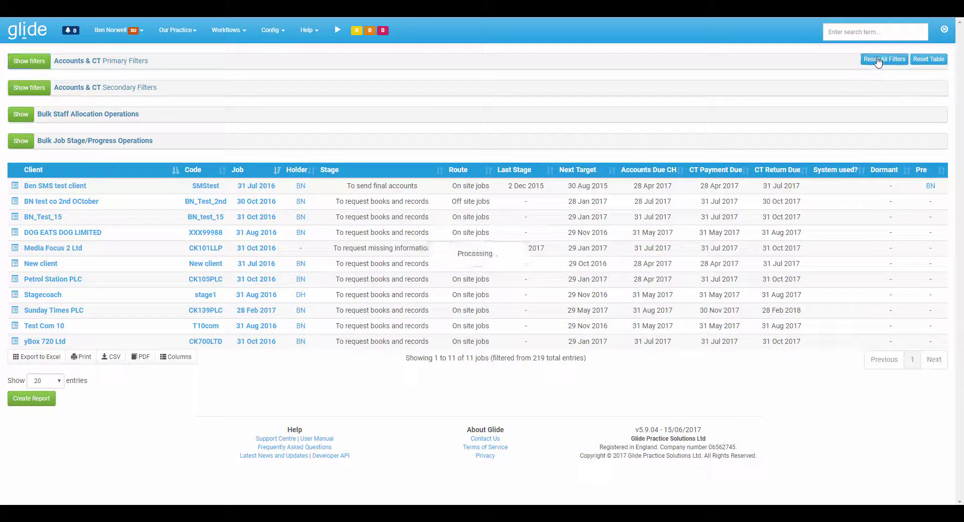
click(39, 89)
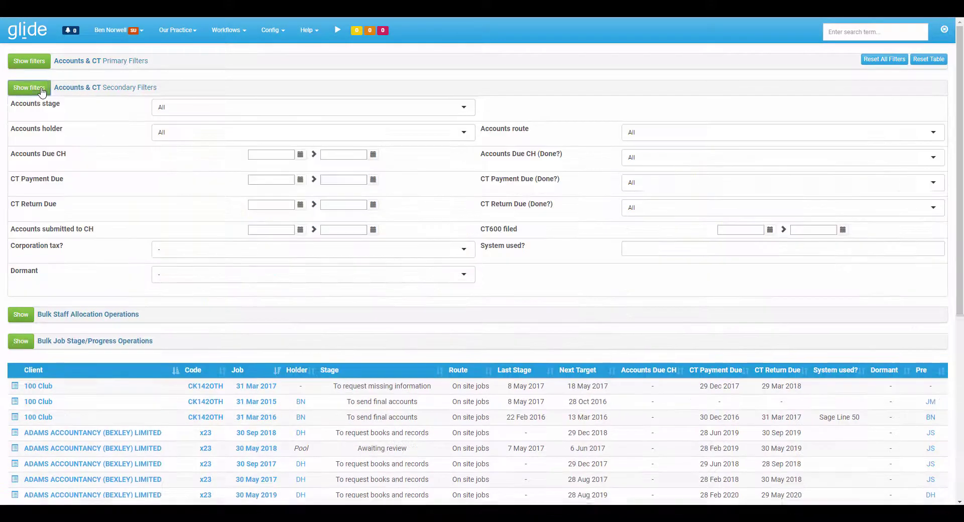
click(174, 108)
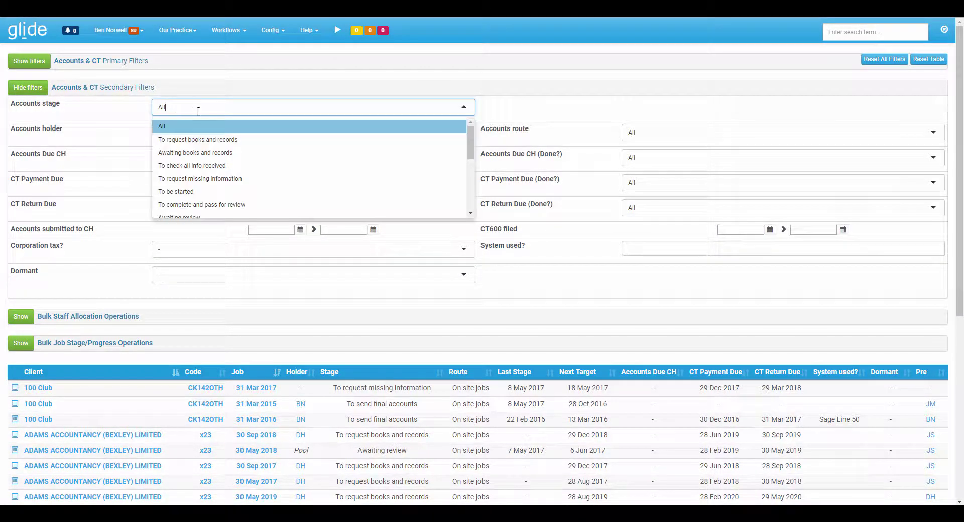
scroll(243, 172, down, 5)
click(222, 147)
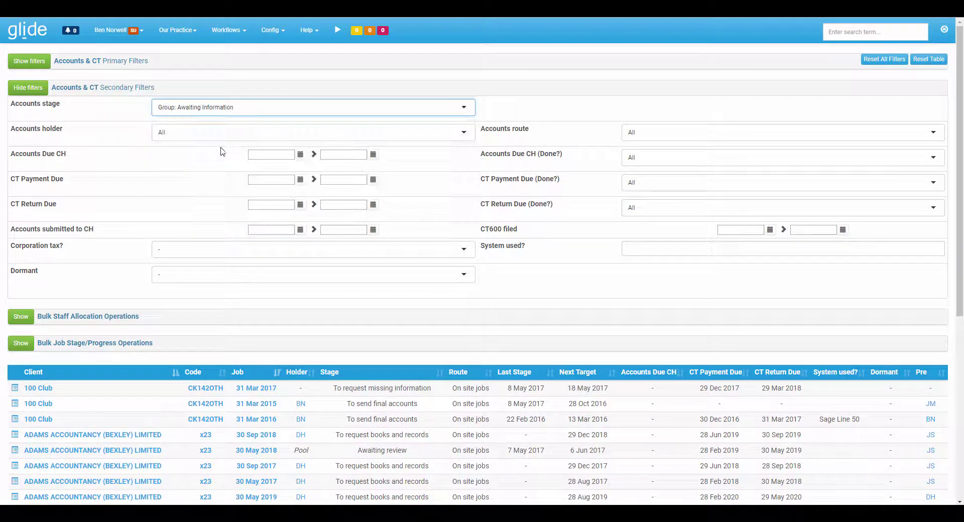
click(25, 89)
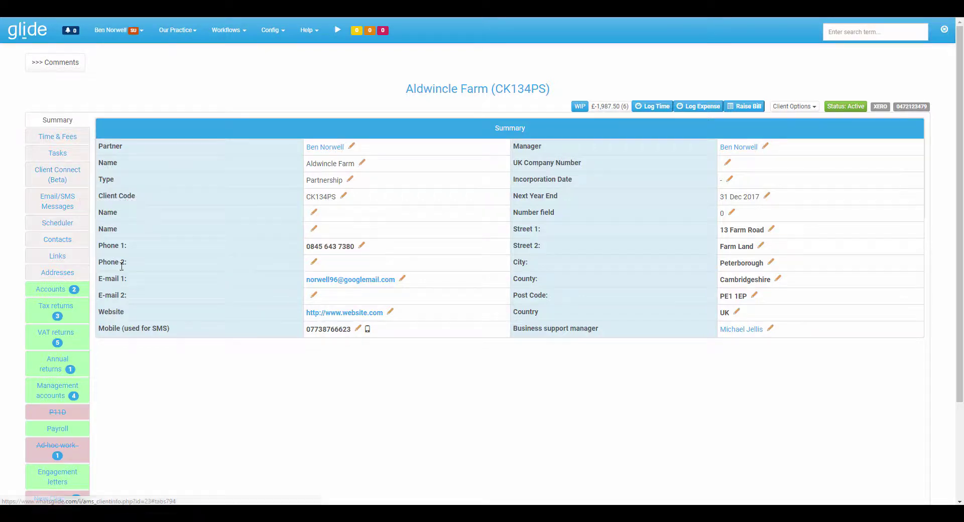
Highlight the E-mail 1 field on the client summary and examine the Email and Mobile tags in the additional client fields editor.
drag(109, 279, 140, 278)
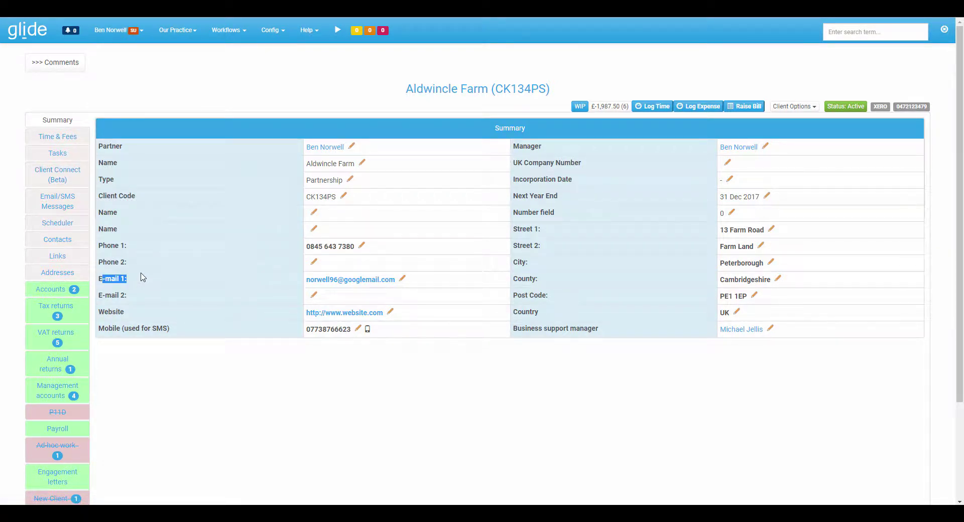
click(118, 278)
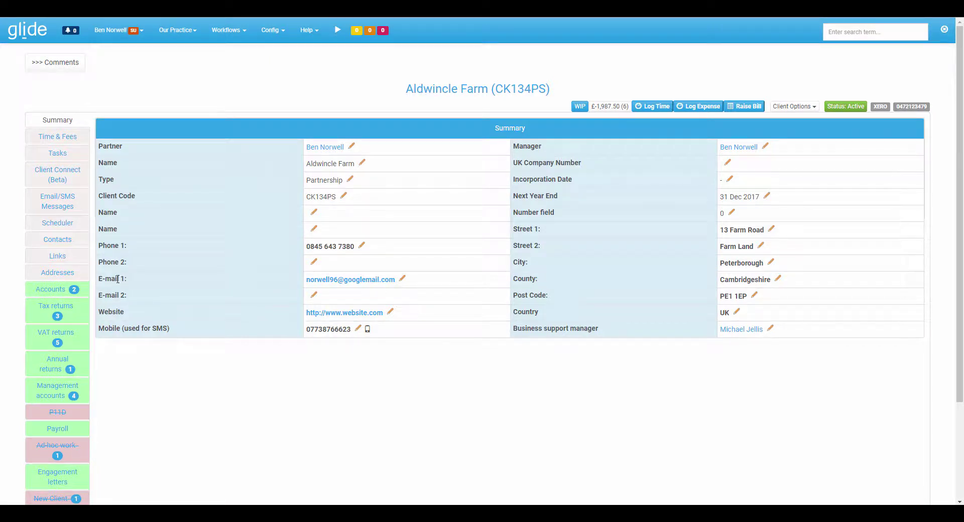
click(274, 30)
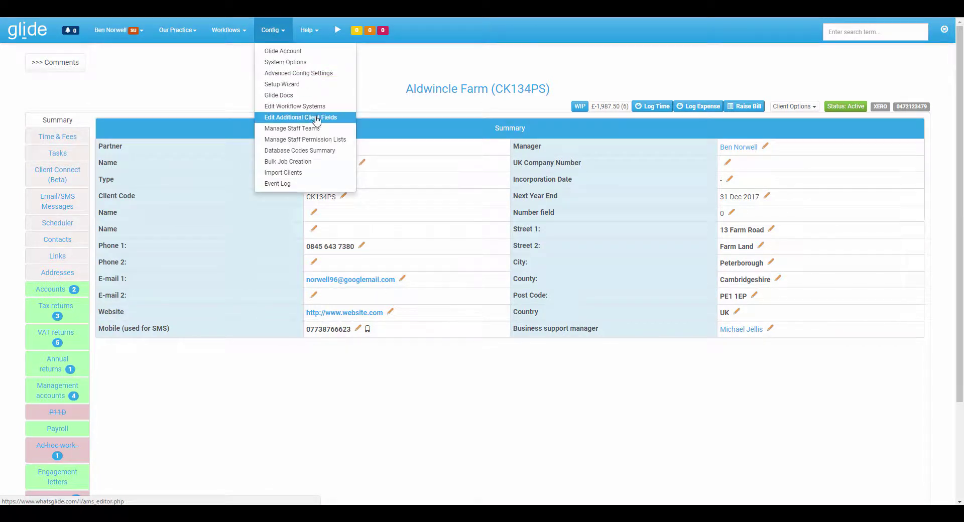
click(316, 119)
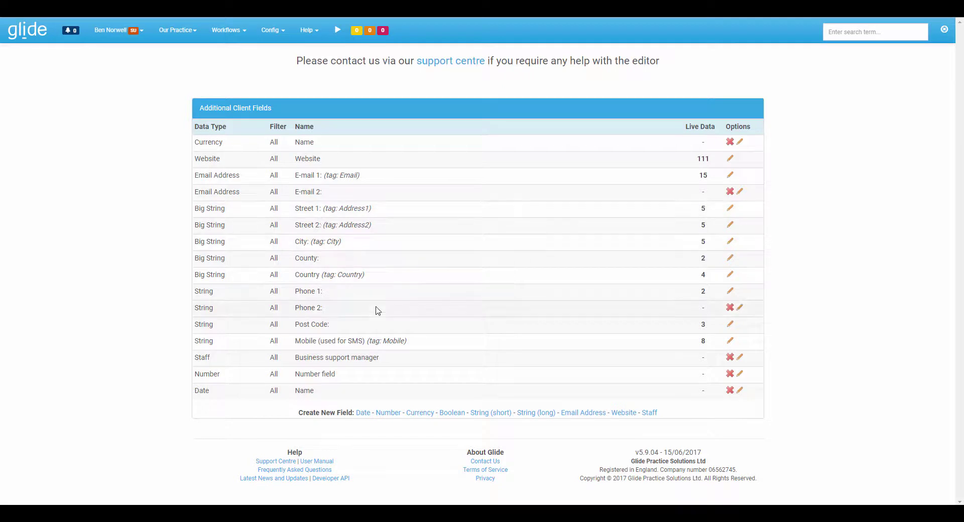
drag(323, 176, 367, 175)
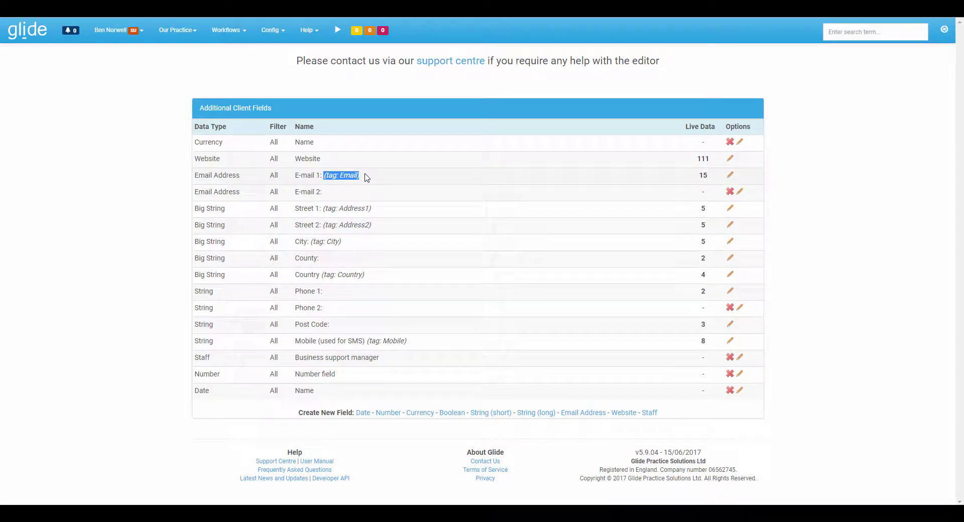
click(384, 180)
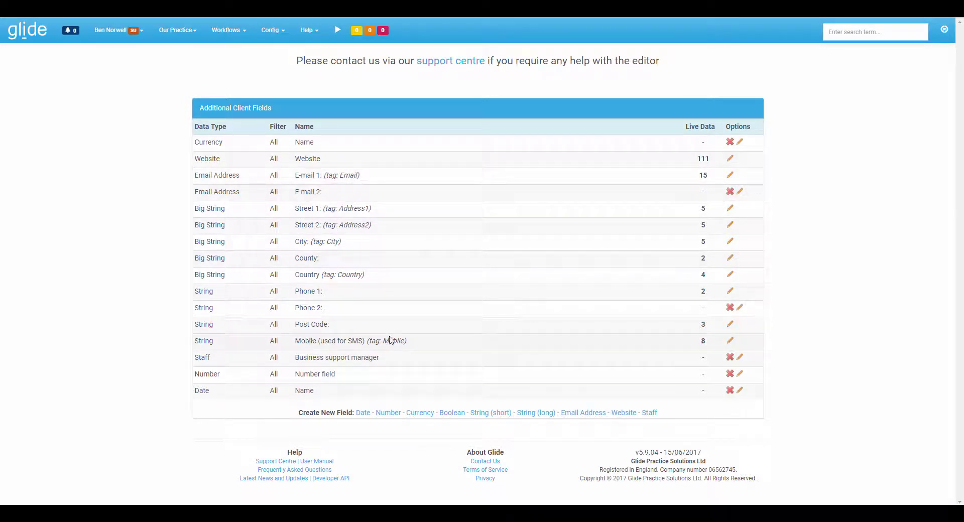
drag(406, 341, 298, 339)
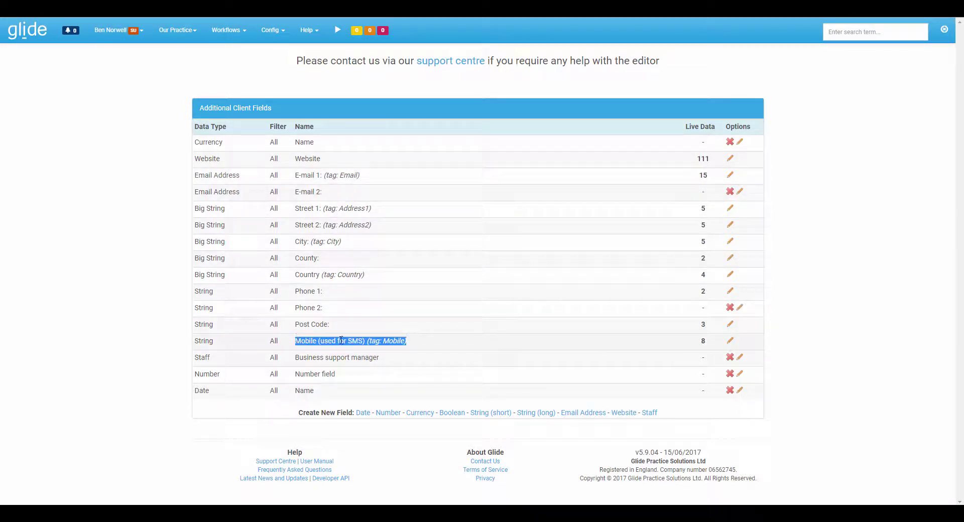
click(416, 343)
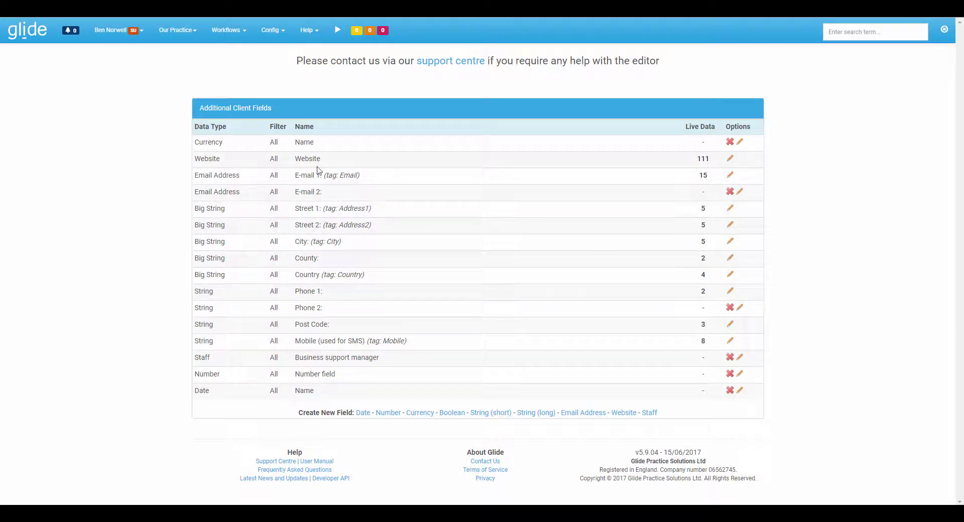
Return to the client list and open the contacts of ADVANCED SOLUTIONS LIMITED.
click(37, 34)
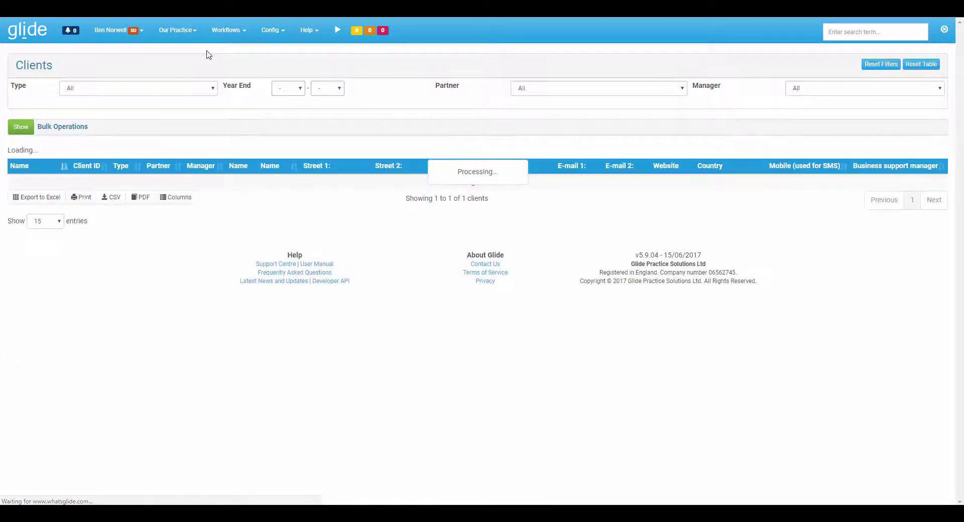
click(42, 242)
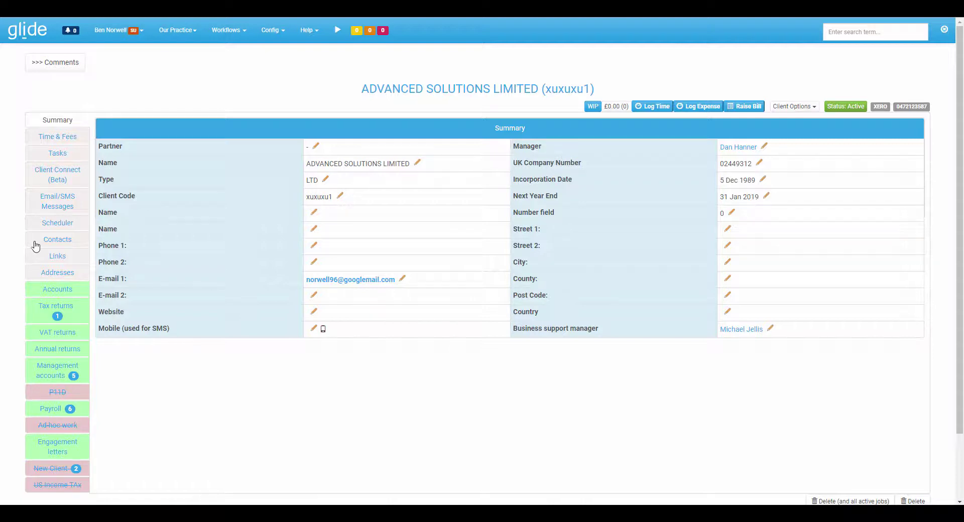
click(63, 248)
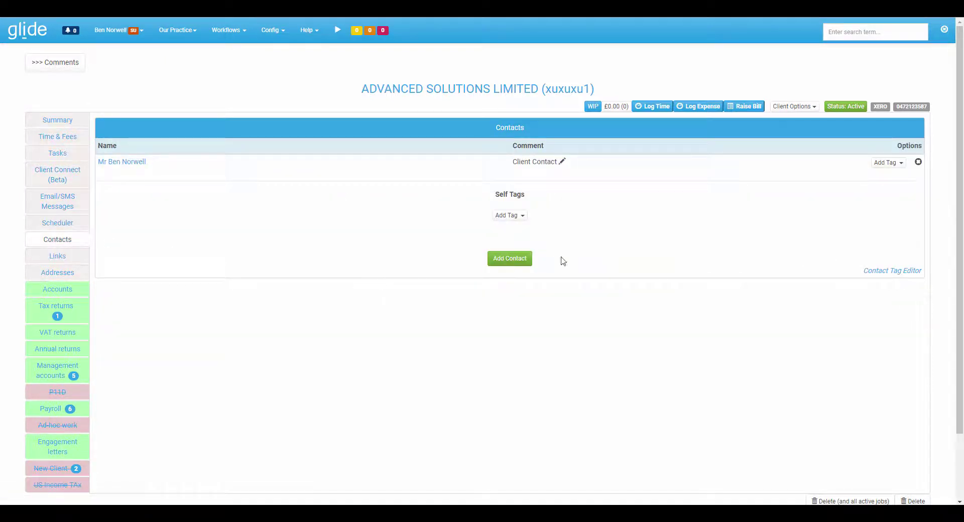
Start adding a contact to the client, browse the existing contacts, and check the option to create a new contact.
click(513, 258)
click(408, 102)
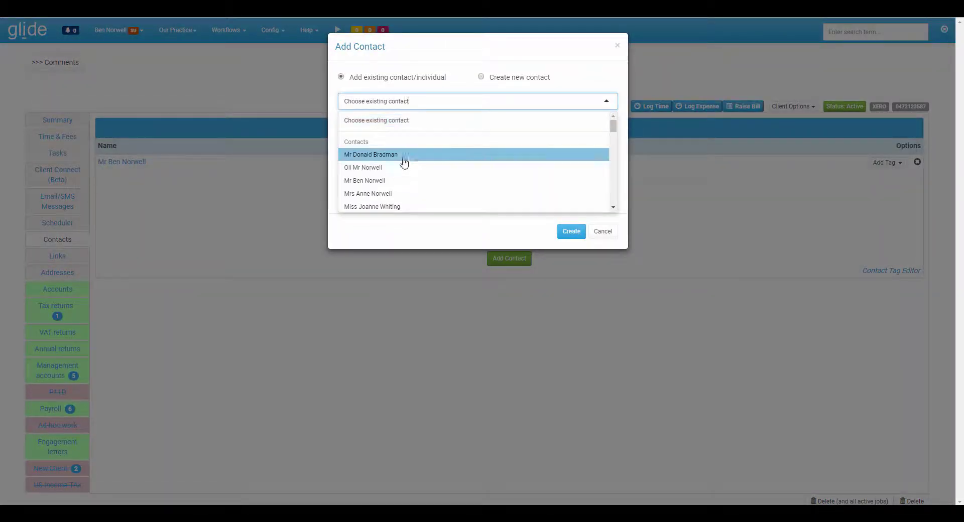
scroll(407, 158, down, 5)
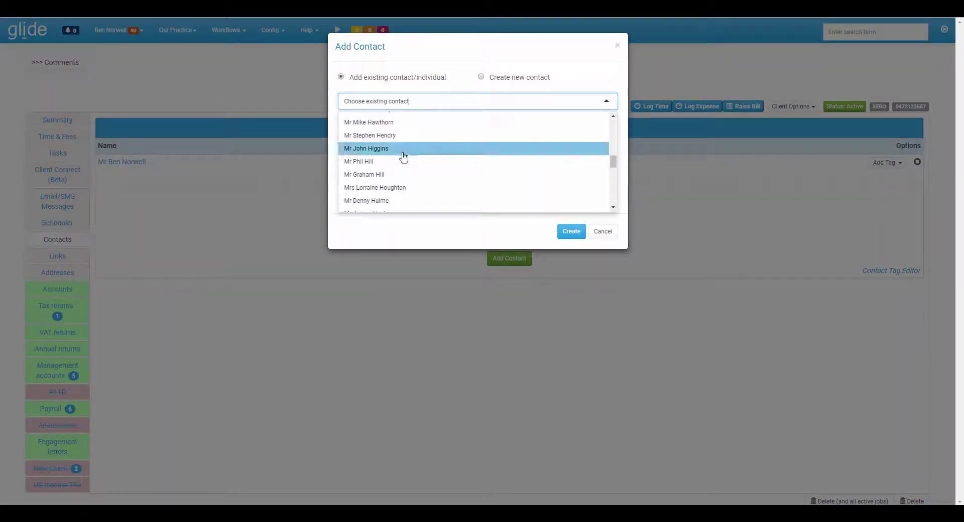
scroll(403, 157, up, 8)
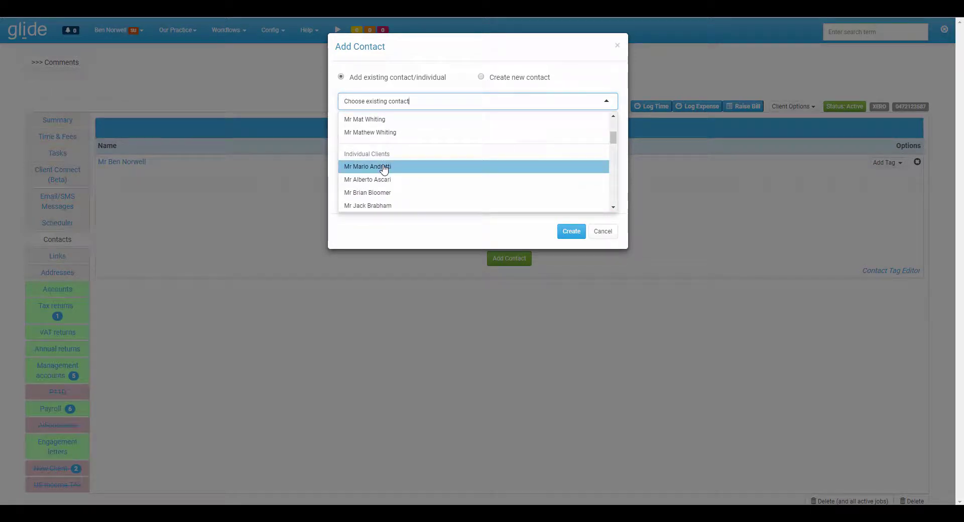
scroll(402, 169, up, 5)
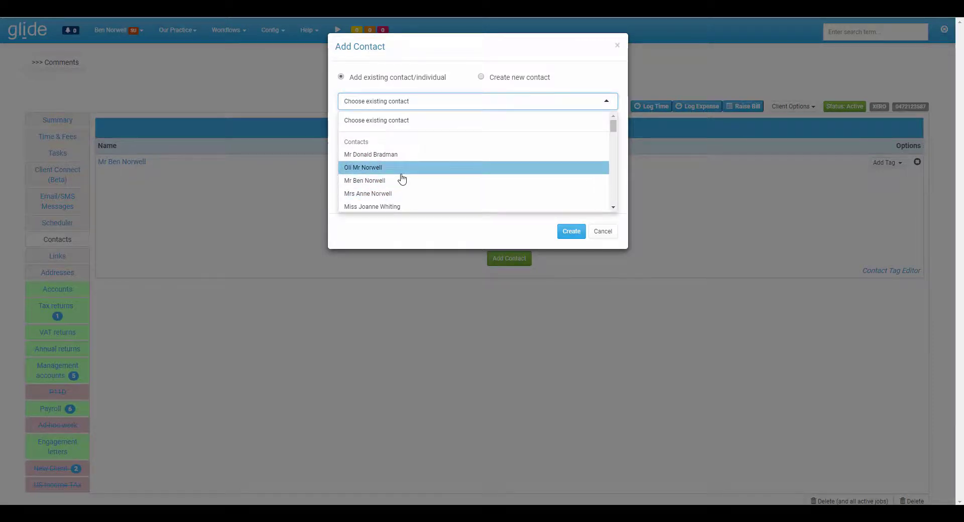
click(481, 77)
click(341, 76)
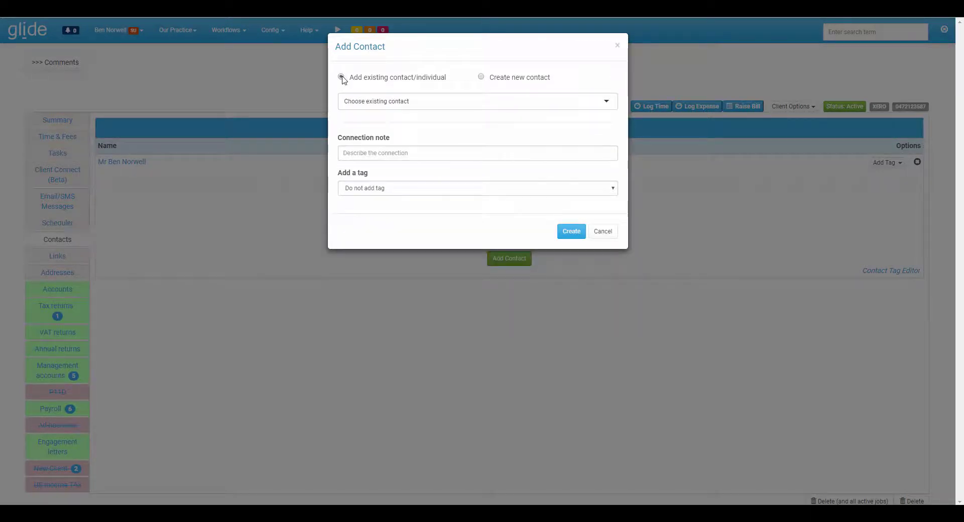
Add the first existing contact in the list to the client with the connection note Owner and the tag Primary.
click(382, 101)
click(384, 155)
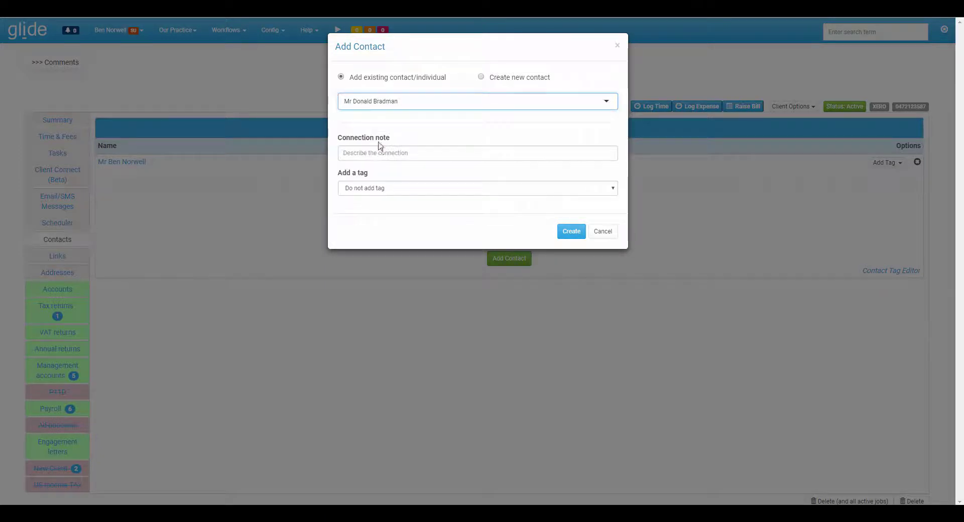
click(372, 154)
text(Owner)
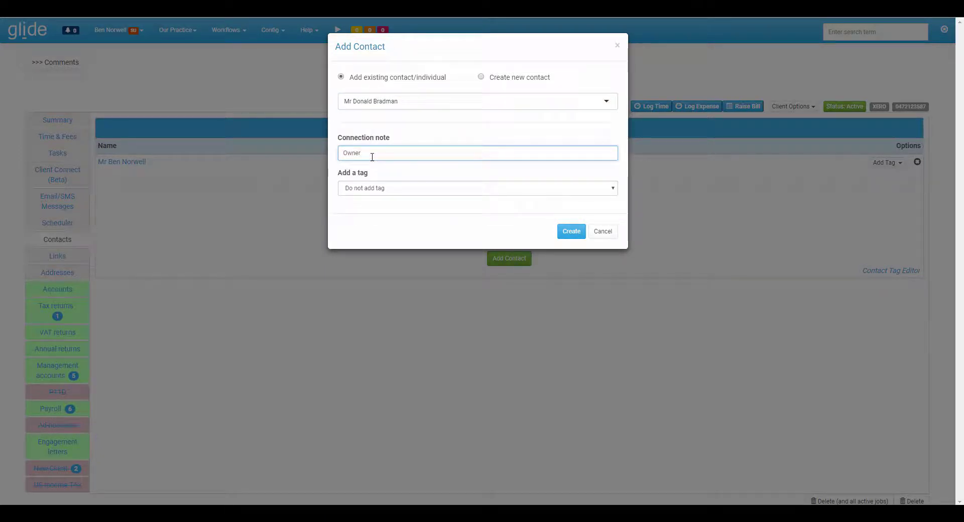
click(374, 189)
click(381, 208)
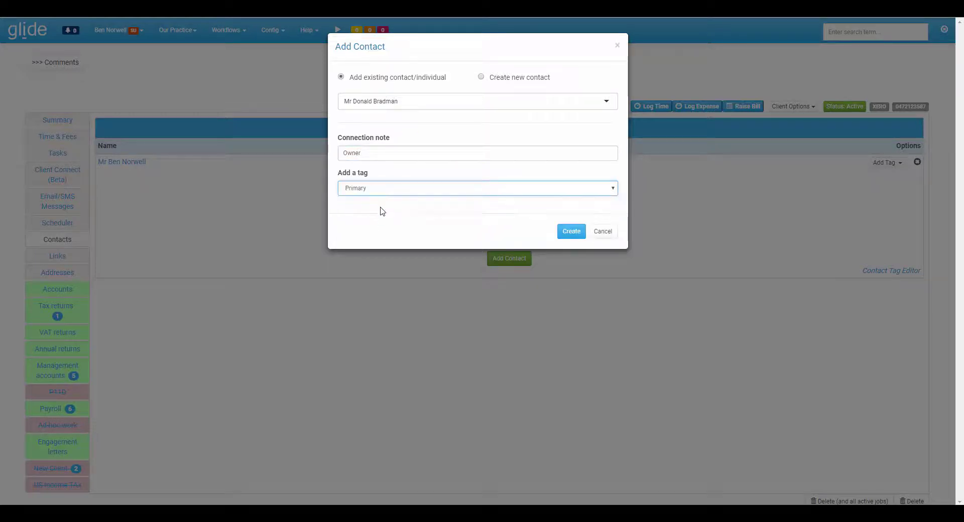
click(572, 234)
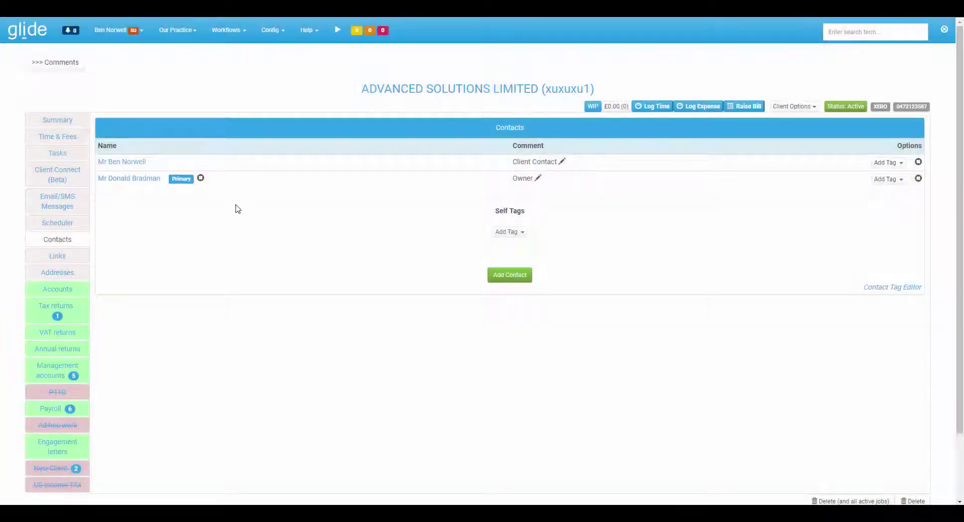
Add a tag to each of the client's two contacts and return to the home page.
click(889, 179)
click(872, 198)
click(881, 166)
click(873, 181)
click(25, 36)
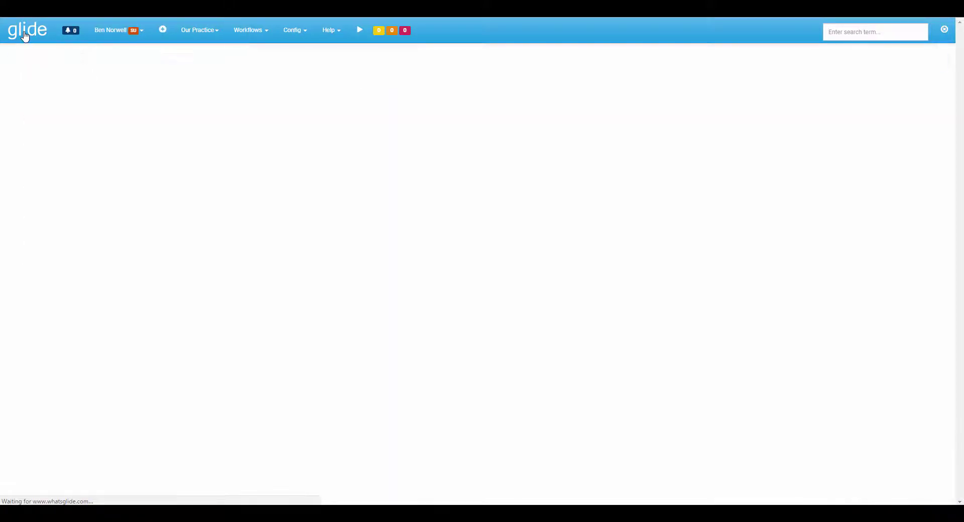